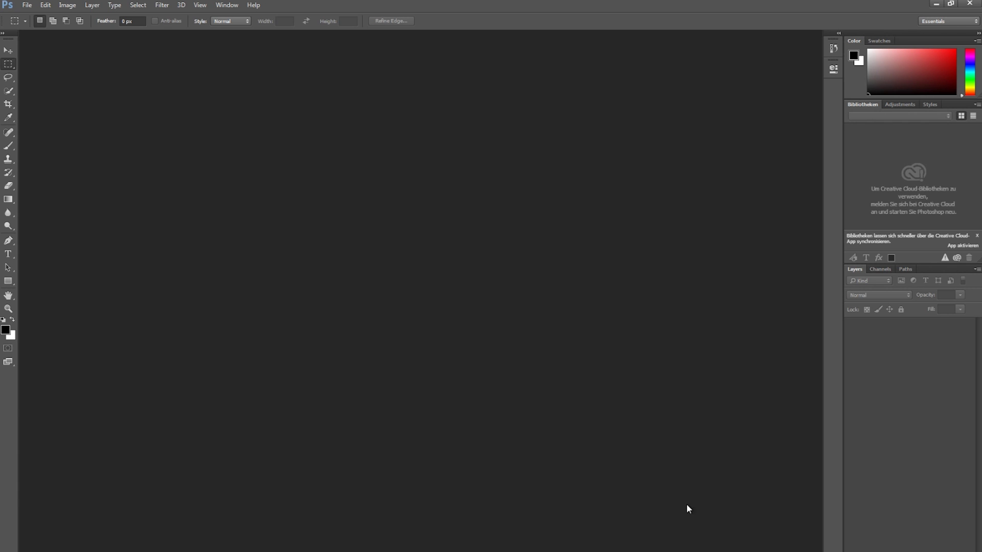
- Open the Underpass image from the Tutorial folder
{"action": "left_click", "coordinate": [27, 5]}
{"action": "left_click", "coordinate": [38, 25]}
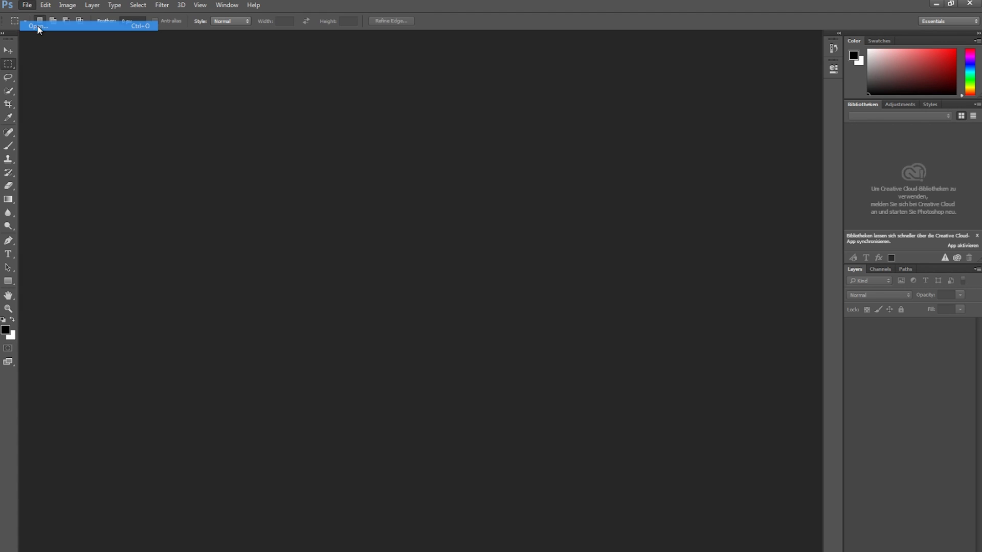
{"action": "left_click", "coordinate": [118, 68]}
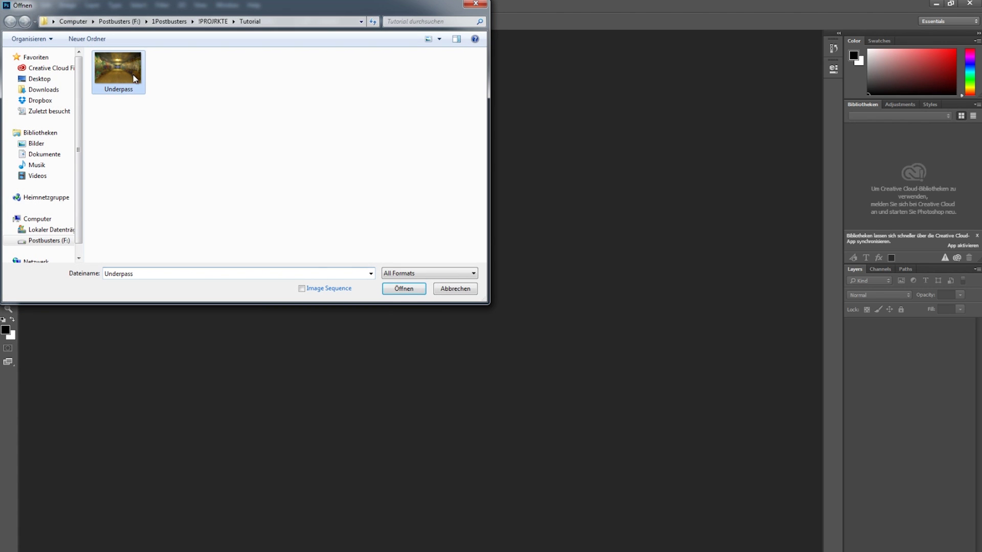
{"action": "left_click", "coordinate": [404, 289]}
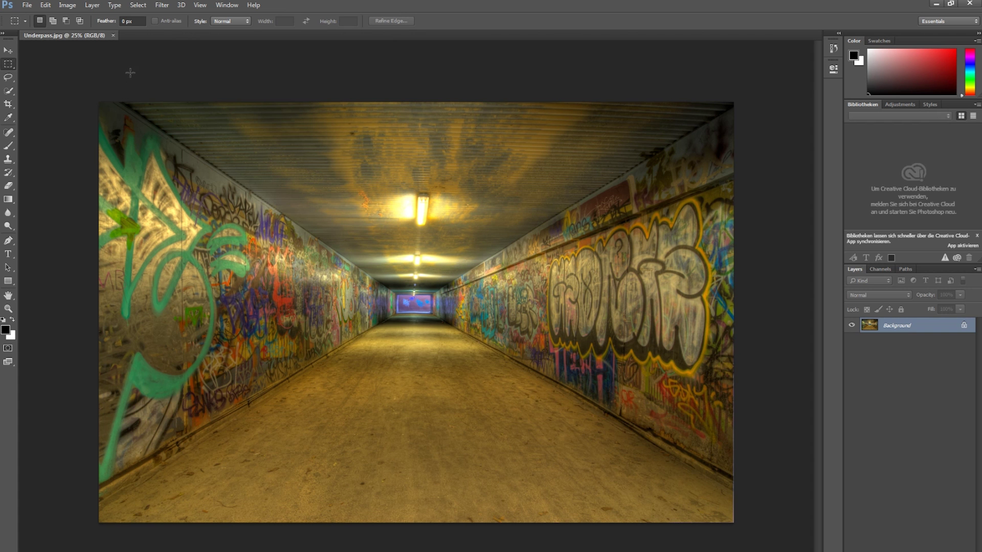
- Start the Vanishing Point filter and create a four-cornered perspective plane on the tunnel floor between the two walls
{"action": "left_click", "coordinate": [163, 5]}
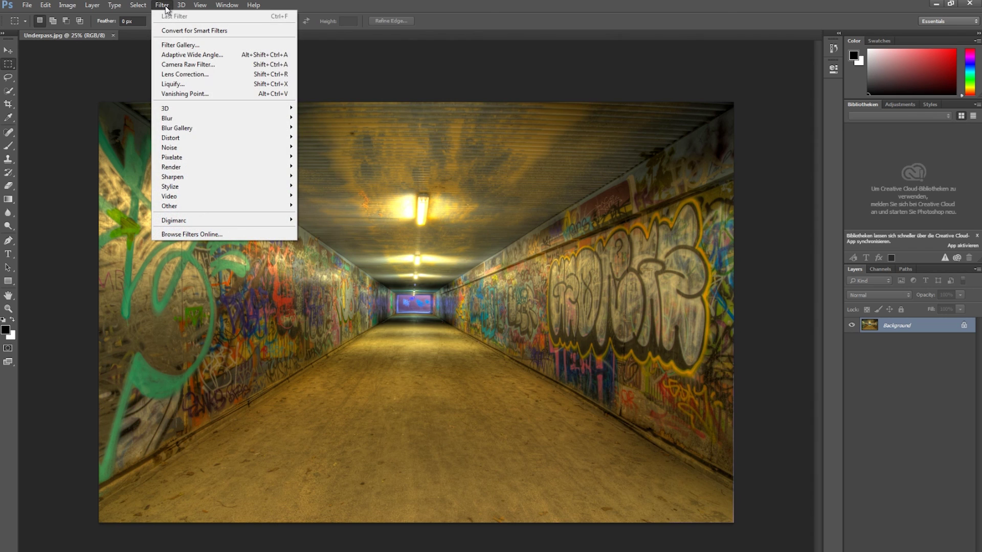
{"action": "left_click", "coordinate": [194, 95]}
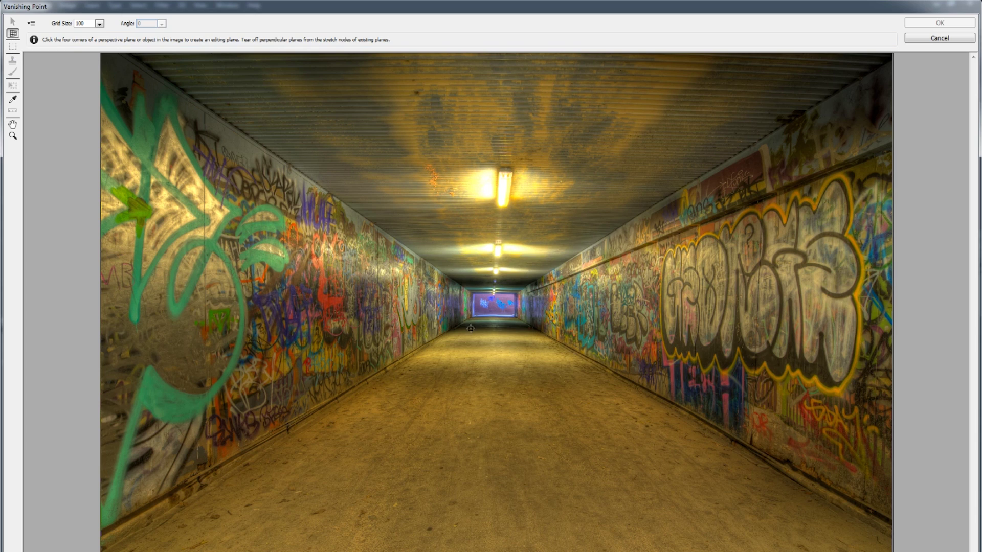
{"action": "left_click", "coordinate": [438, 337]}
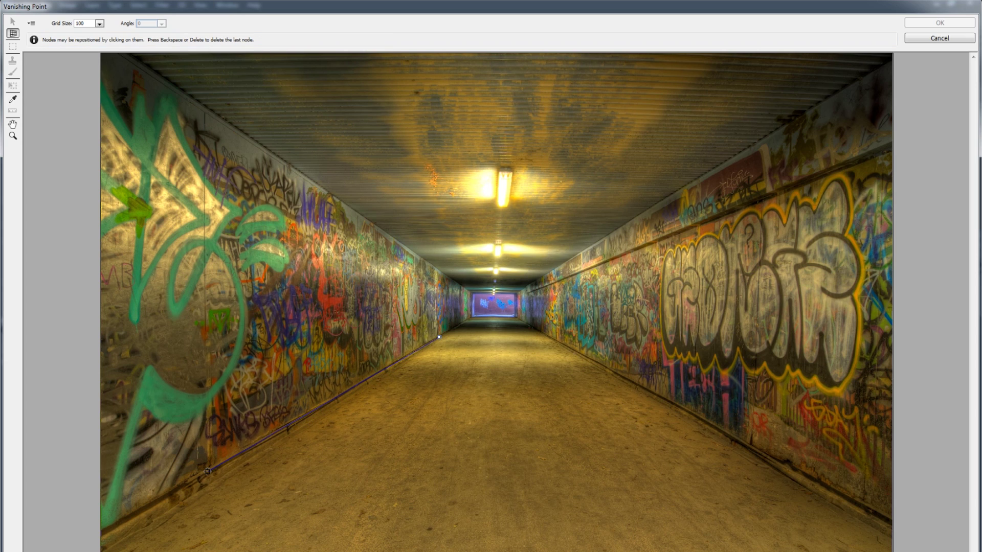
{"action": "left_click", "coordinate": [207, 473]}
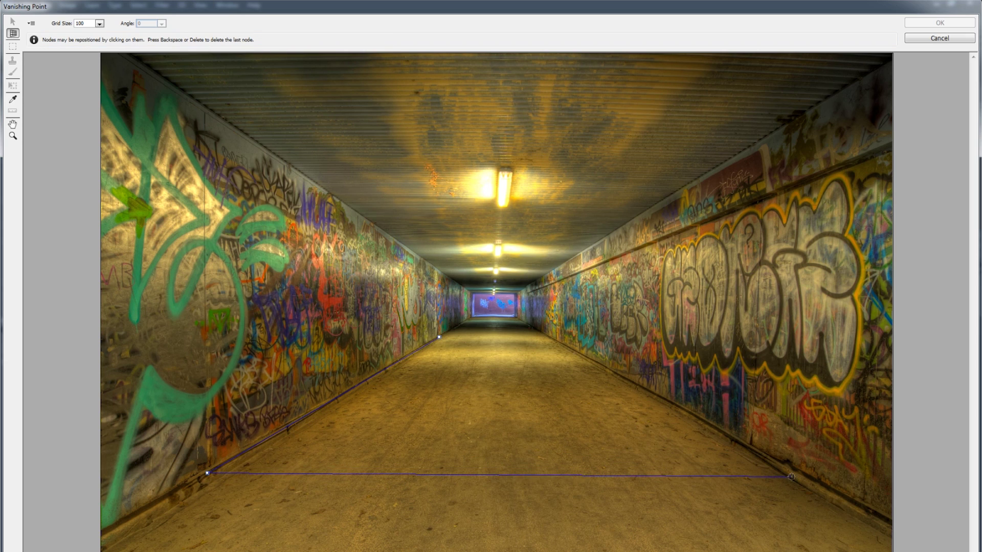
{"action": "left_click", "coordinate": [810, 478]}
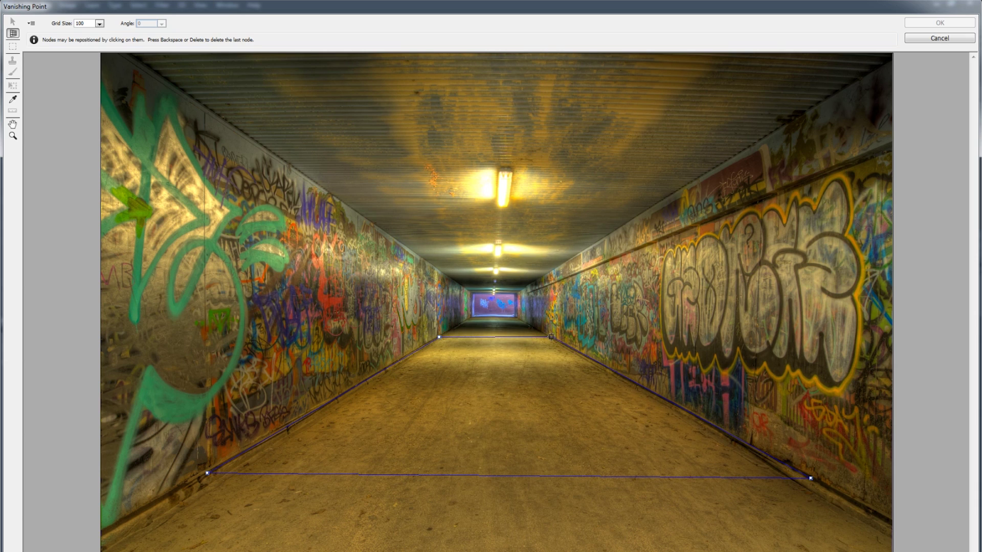
{"action": "left_click", "coordinate": [552, 338]}
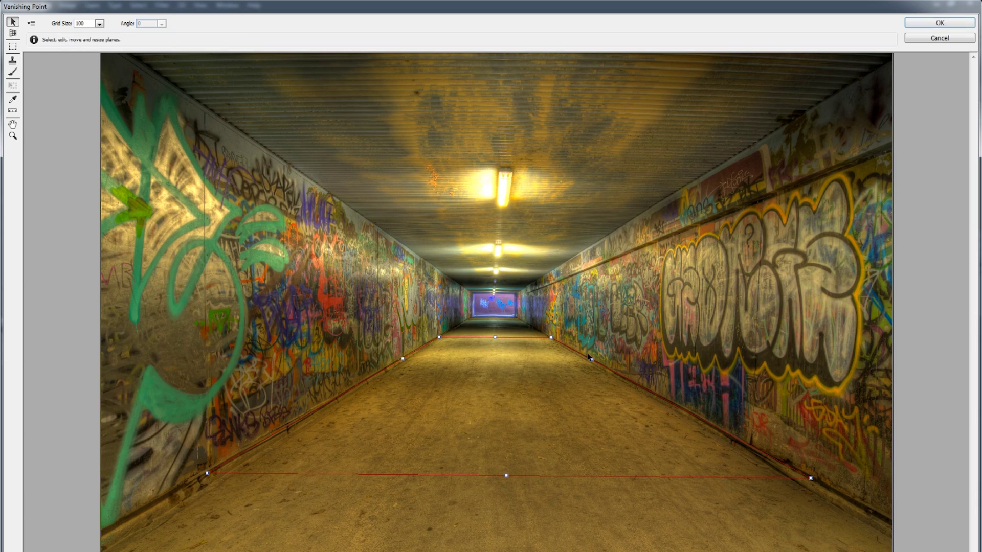
- Align the floor plane's near corners with the wall bases and stretch its front edge past the lower border of the image
{"action": "left_click_drag", "start_coordinate": [812, 479], "coordinate": [811, 481]}
{"action": "left_click_drag", "start_coordinate": [207, 473], "coordinate": [182, 486]}
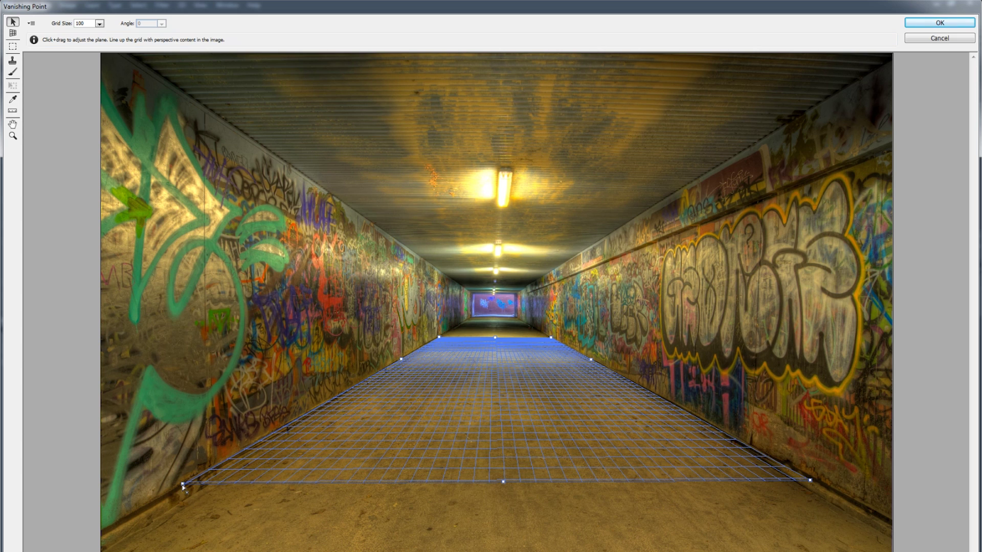
{"action": "left_click_drag", "start_coordinate": [503, 482], "coordinate": [499, 551]}
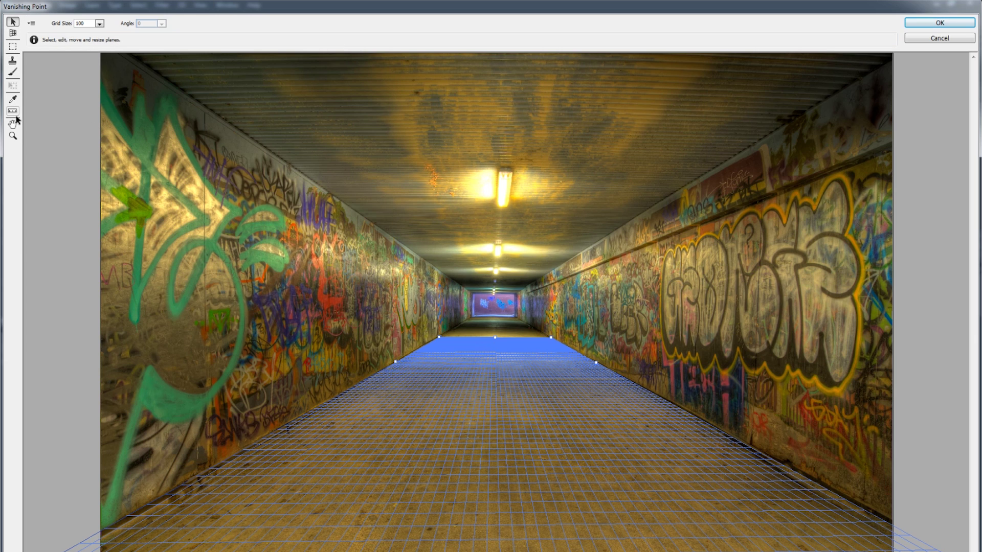
{"action": "left_click", "coordinate": [13, 136]}
{"action": "left_click", "coordinate": [507, 270], "text": "alt"}
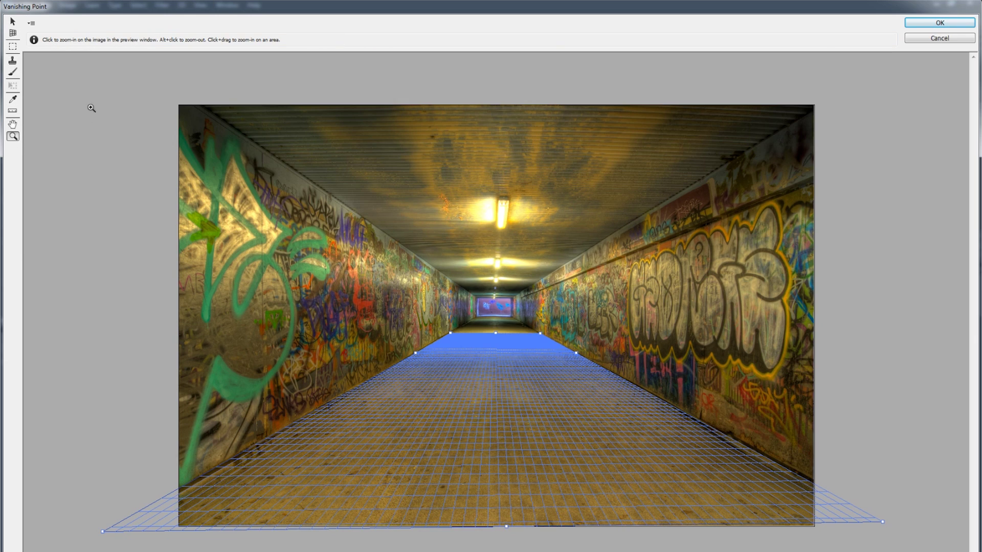
{"action": "left_click", "coordinate": [13, 22]}
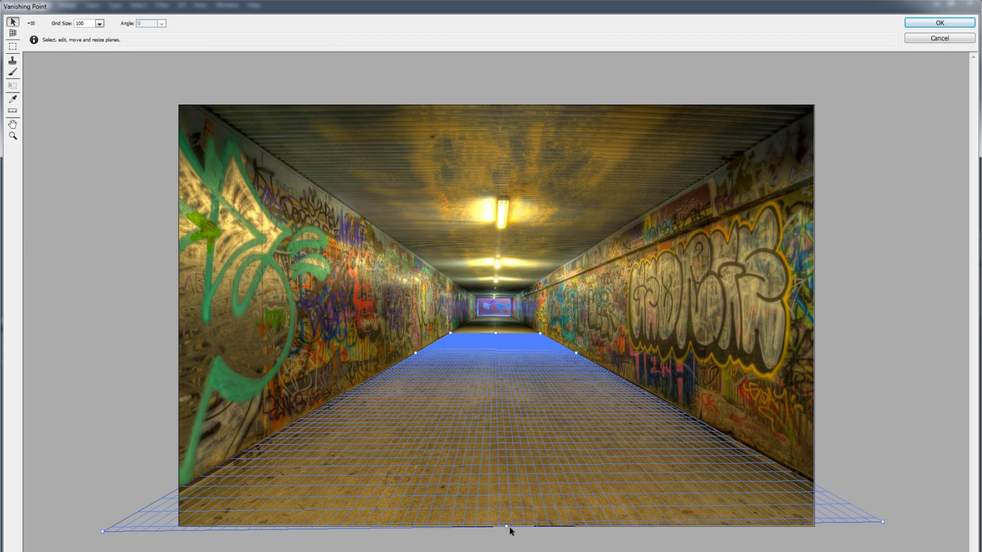
{"action": "left_click_drag", "start_coordinate": [506, 526], "coordinate": [509, 538]}
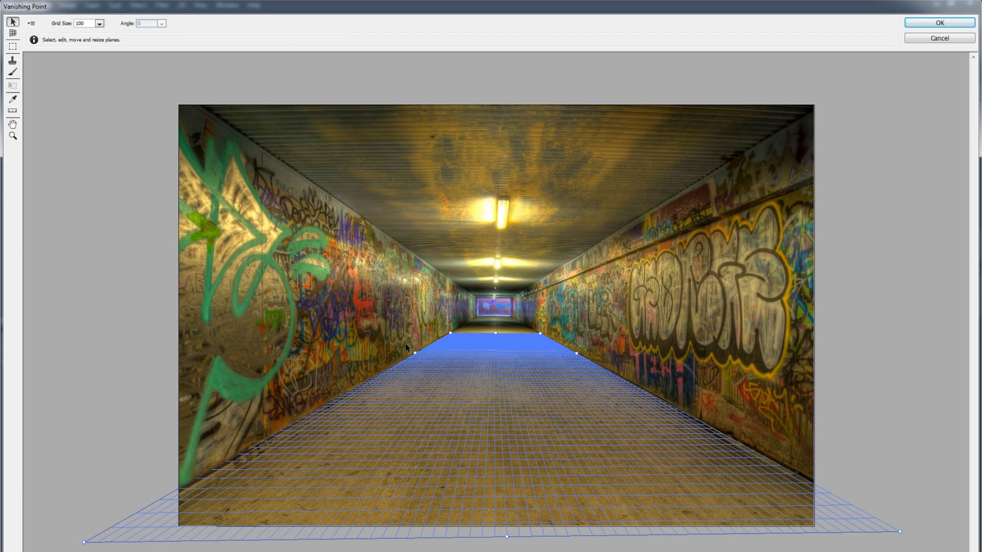
- Create perpendicular planes for both walls and the ceiling, and extend the floor, wall and ceiling planes to the tunnel's far end
{"action": "key", "text": "alt"}
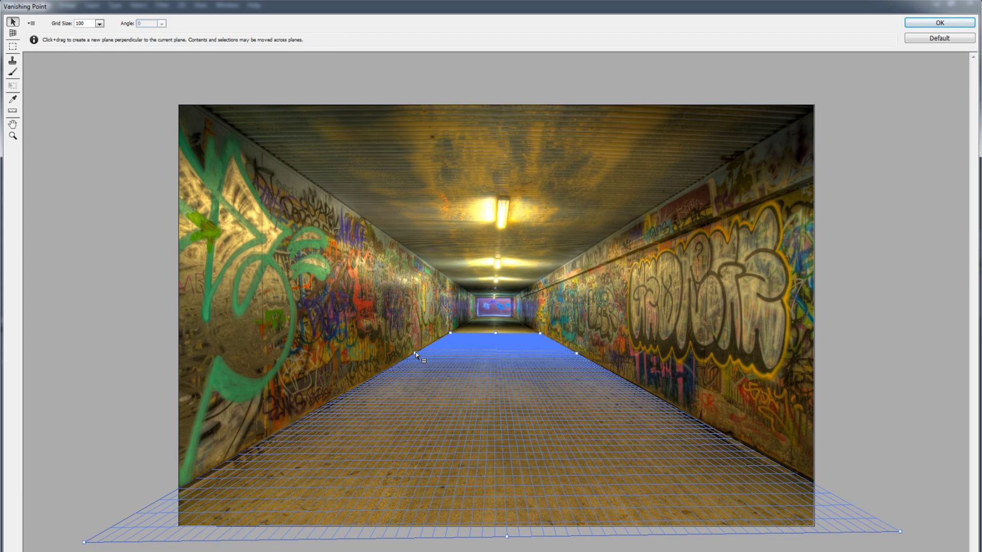
{"action": "left_click_drag", "start_coordinate": [415, 353], "coordinate": [574, 360]}
{"action": "left_click", "coordinate": [494, 340]}
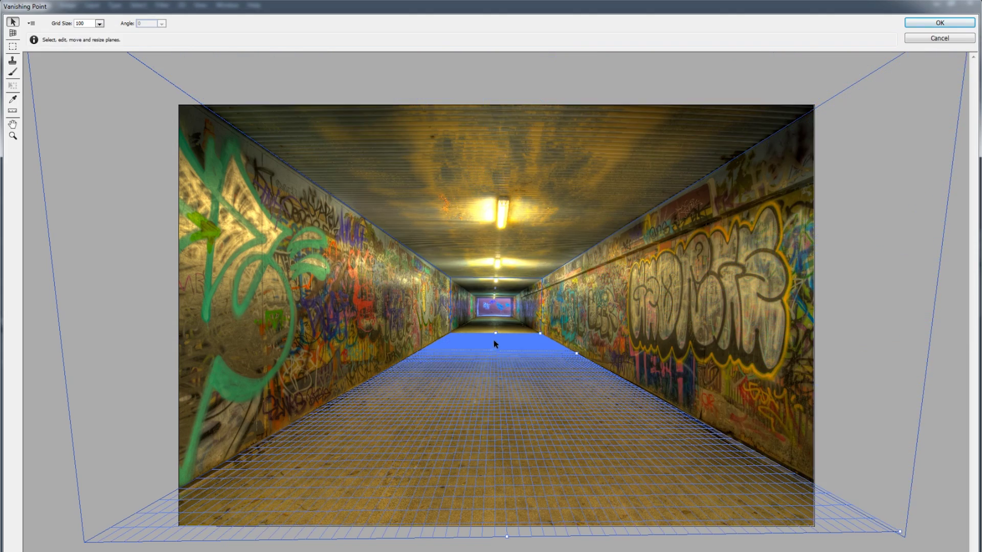
{"action": "left_click_drag", "start_coordinate": [496, 334], "coordinate": [496, 316]}
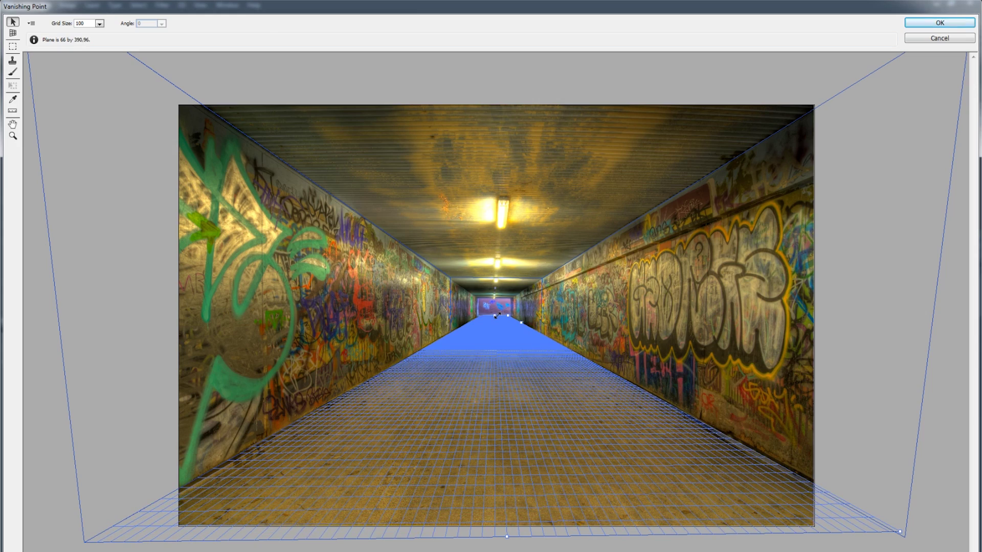
{"action": "left_click", "coordinate": [446, 306]}
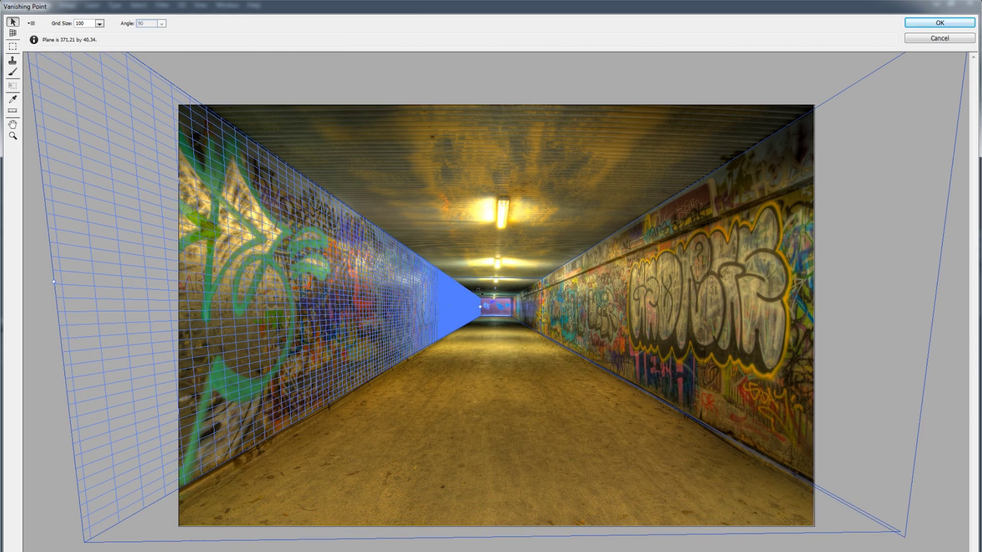
{"action": "left_click", "coordinate": [542, 307]}
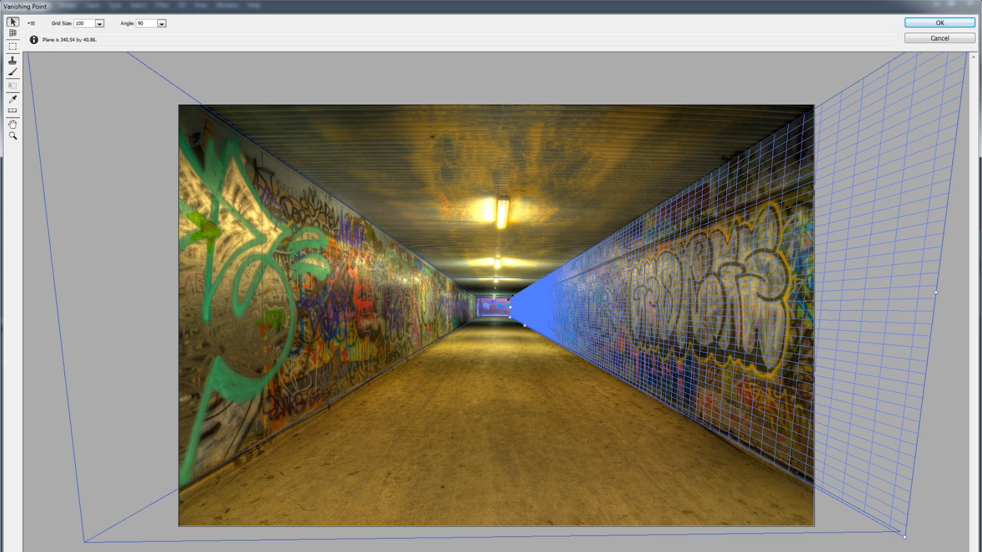
{"action": "left_click", "coordinate": [496, 277]}
{"action": "left_click_drag", "start_coordinate": [496, 278], "coordinate": [497, 298]}
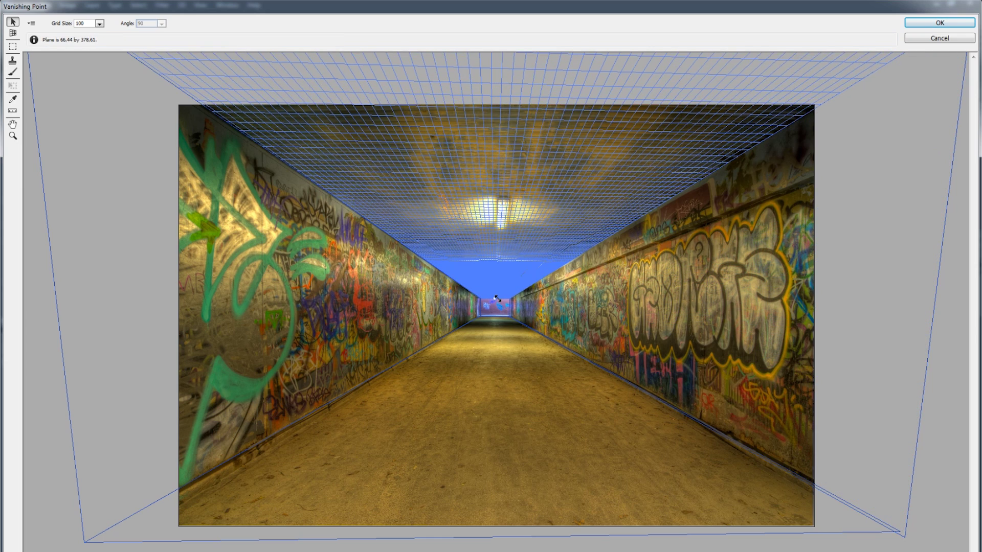
- Add a perpendicular plane covering the tunnel's far opening and fit its edges to the surrounding walls
{"action": "left_click", "coordinate": [476, 306]}
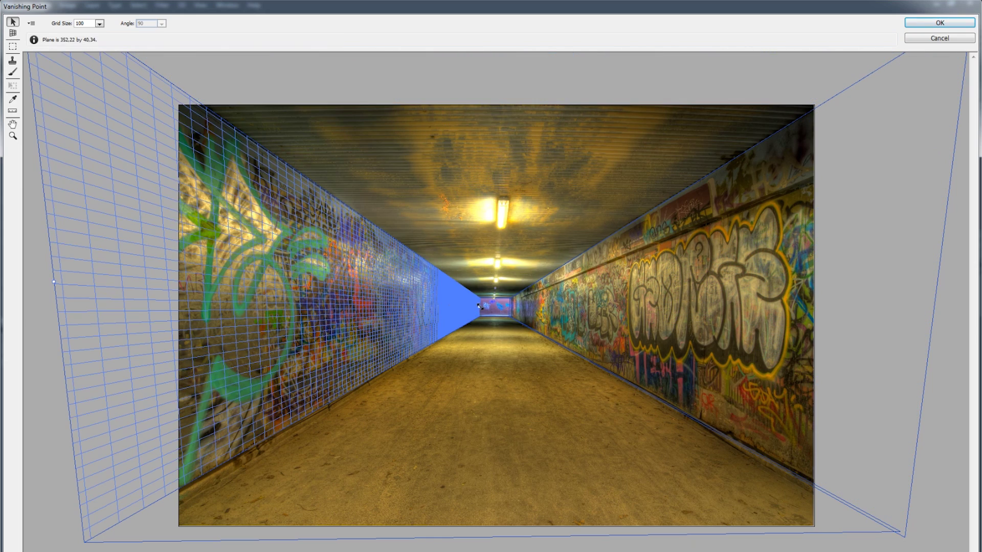
{"action": "left_click", "coordinate": [497, 323]}
{"action": "left_click", "coordinate": [497, 294]}
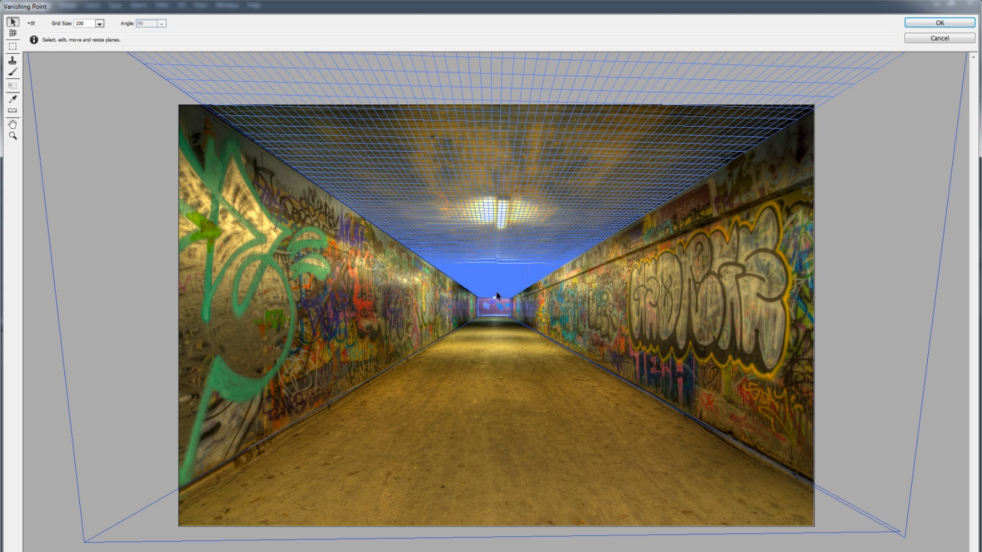
{"action": "left_click_drag", "start_coordinate": [496, 297], "coordinate": [476, 306]}
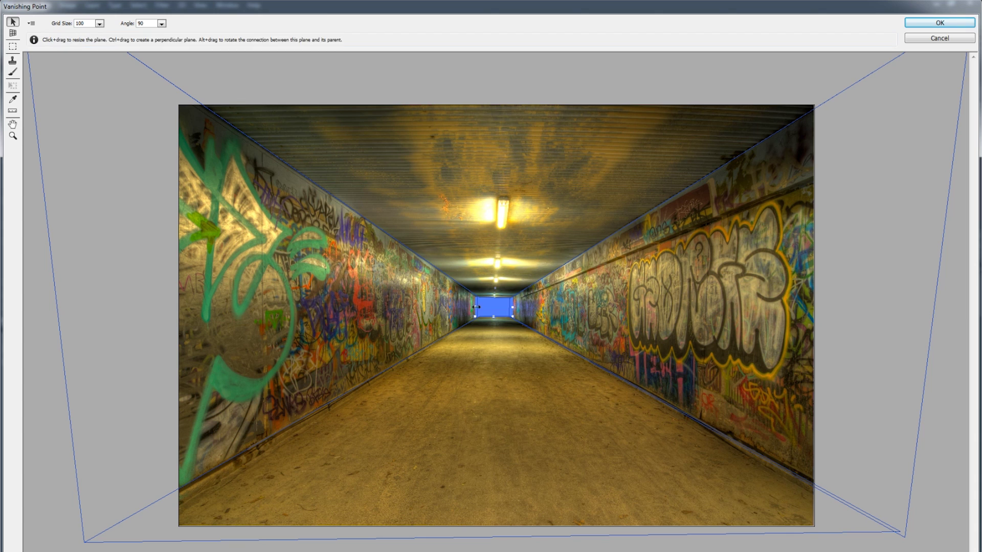
- Check the grid of each perspective plane: right wall, floor, left wall, ceiling and far end
{"action": "left_click", "coordinate": [609, 338]}
{"action": "left_click", "coordinate": [521, 381]}
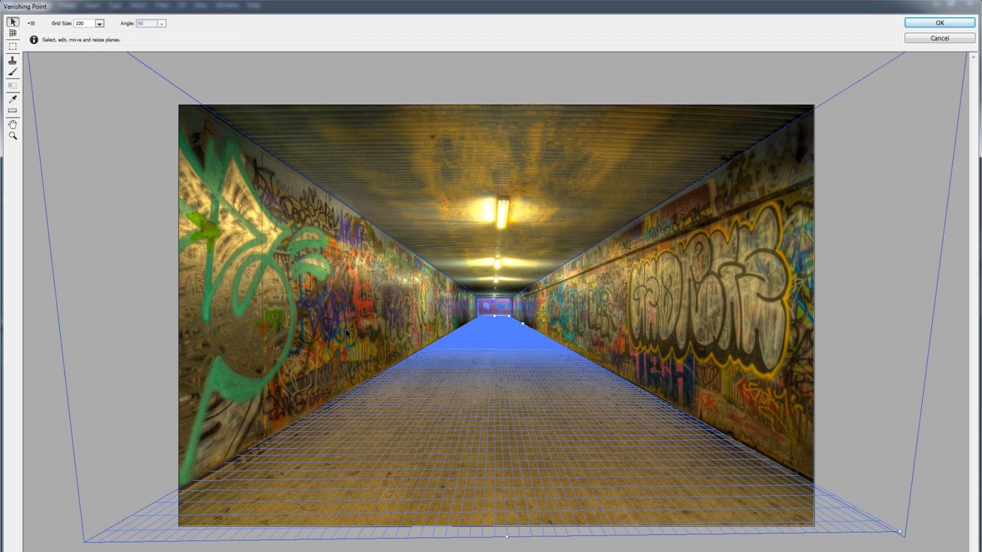
{"action": "left_click", "coordinate": [346, 329]}
{"action": "left_click", "coordinate": [476, 238]}
{"action": "left_click", "coordinate": [498, 309]}
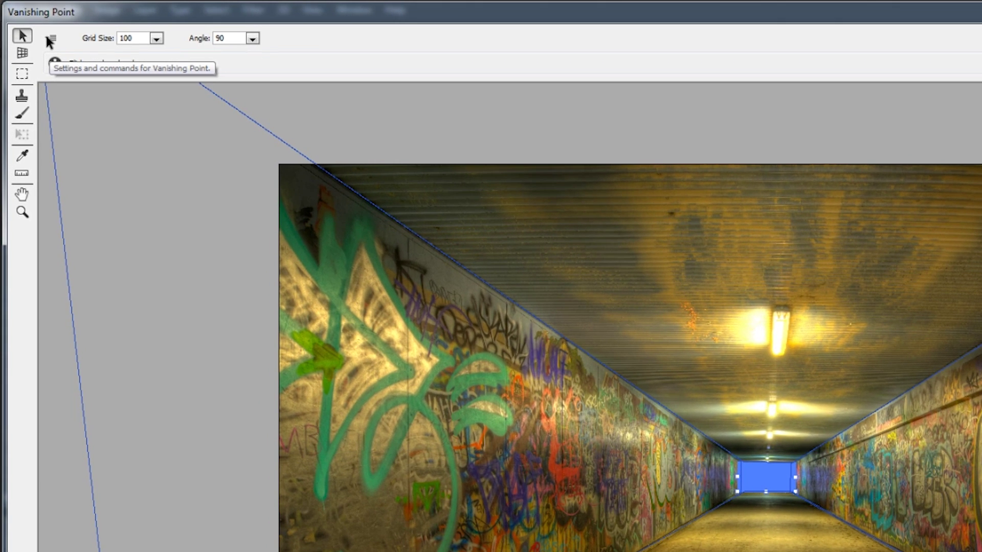
- Export the planes for After Effects (.vpe) as Underpass into a new folder named Van inside the Tutorial folder
{"action": "left_click", "coordinate": [51, 40]}
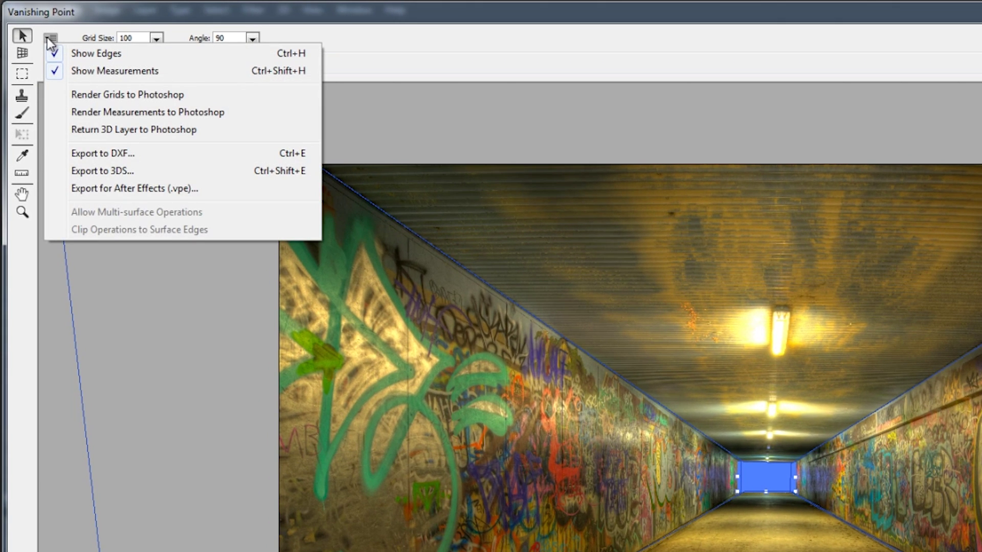
{"action": "left_click", "coordinate": [125, 194]}
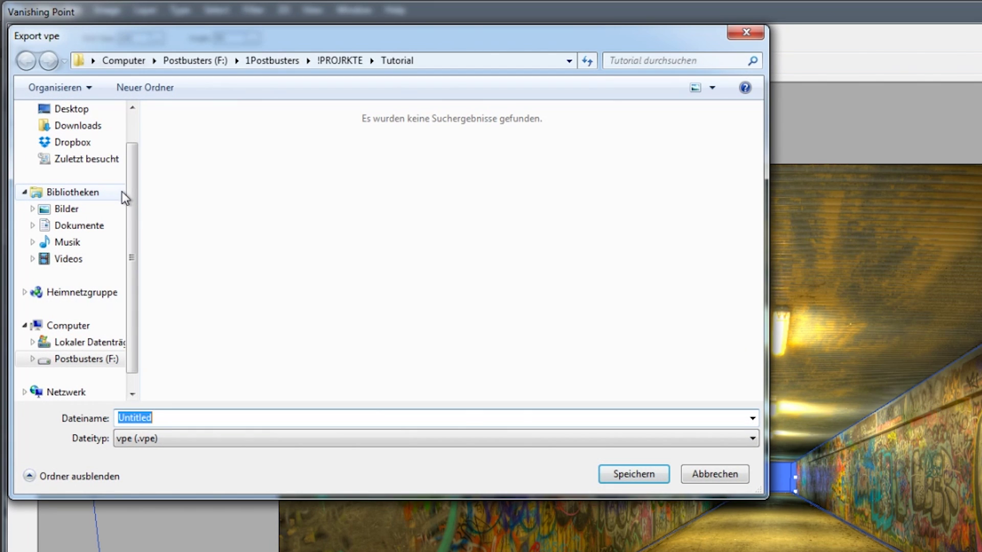
{"action": "left_click", "coordinate": [145, 87]}
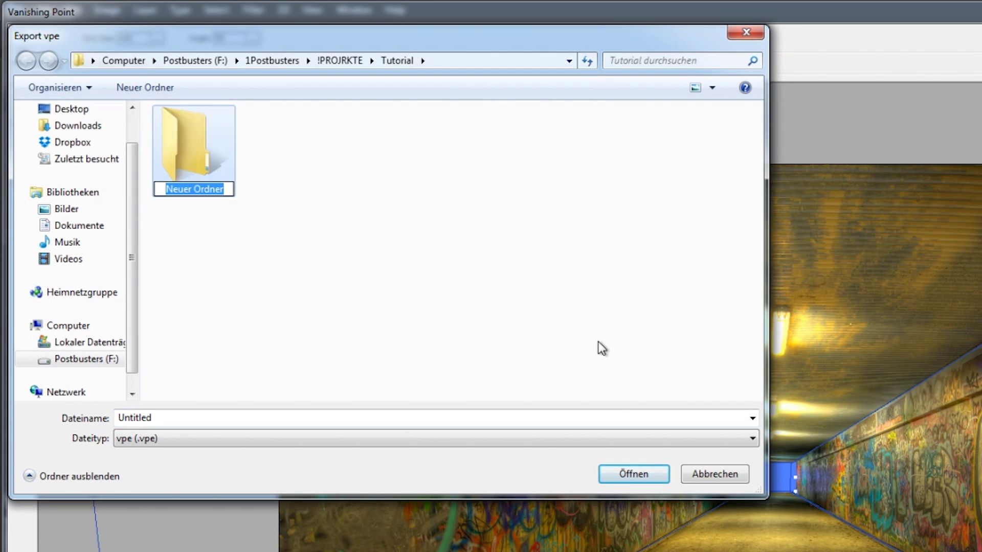
{"action": "type", "text": "V"}
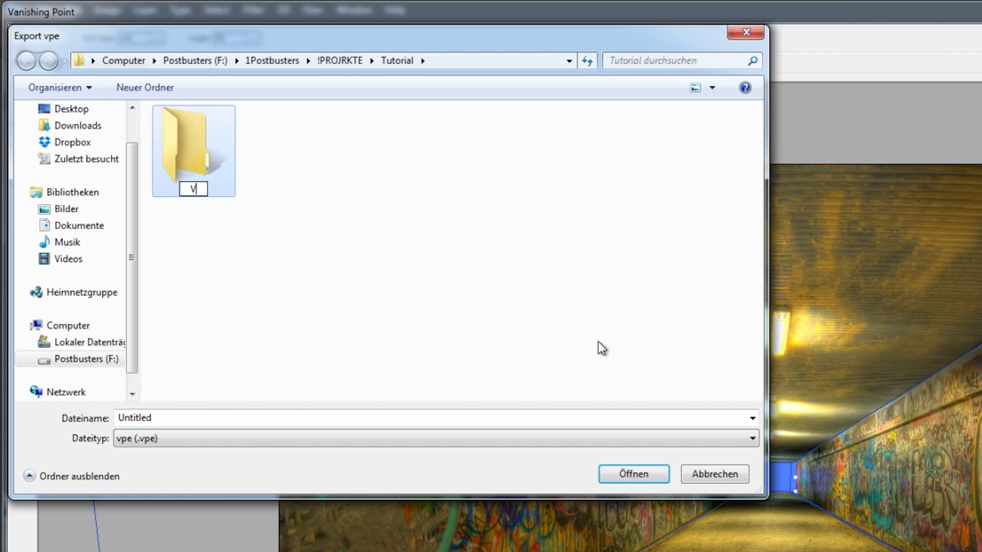
{"action": "type", "text": "an"}
{"action": "key", "text": "Return"}
{"action": "key", "text": "Return"}
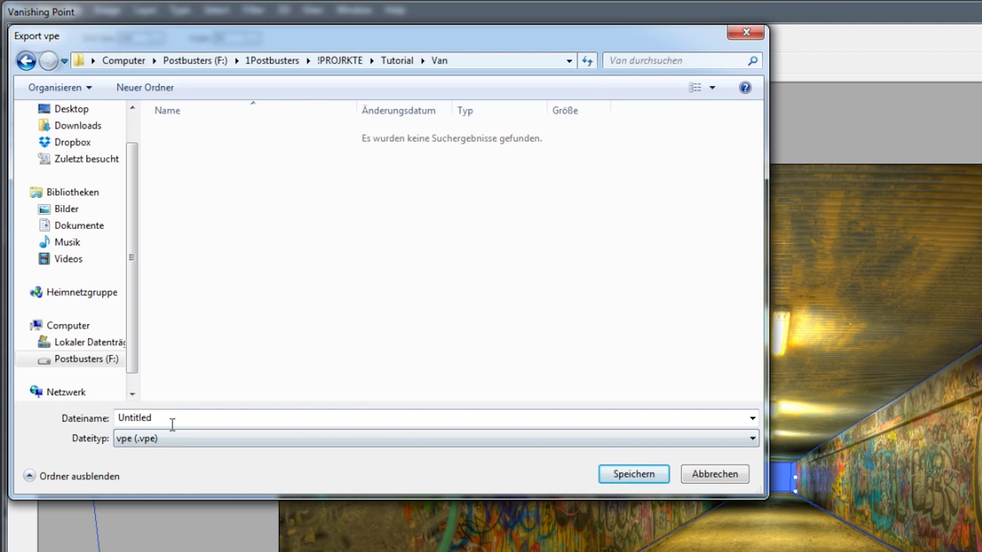
{"action": "type", "text": "Underpass"}
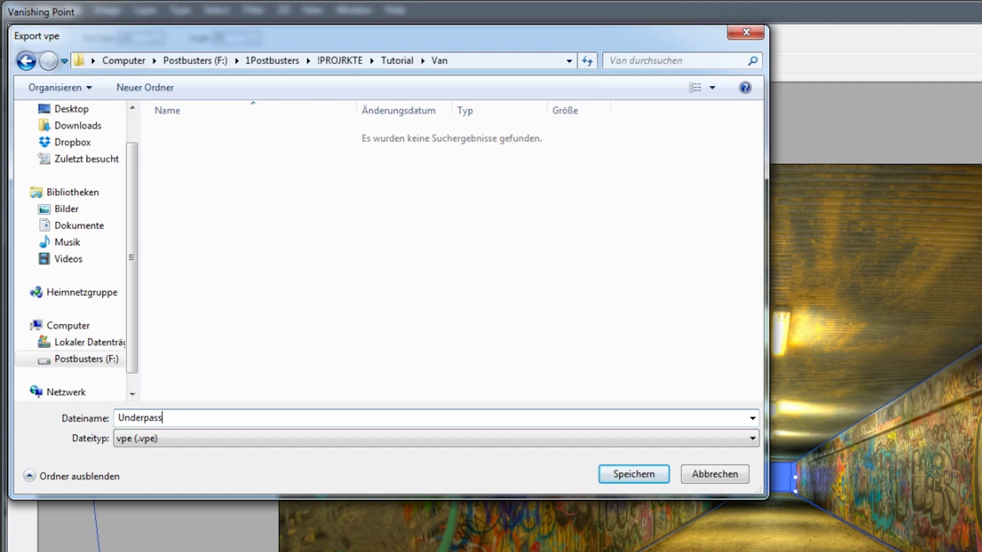
{"action": "key", "text": "Return"}
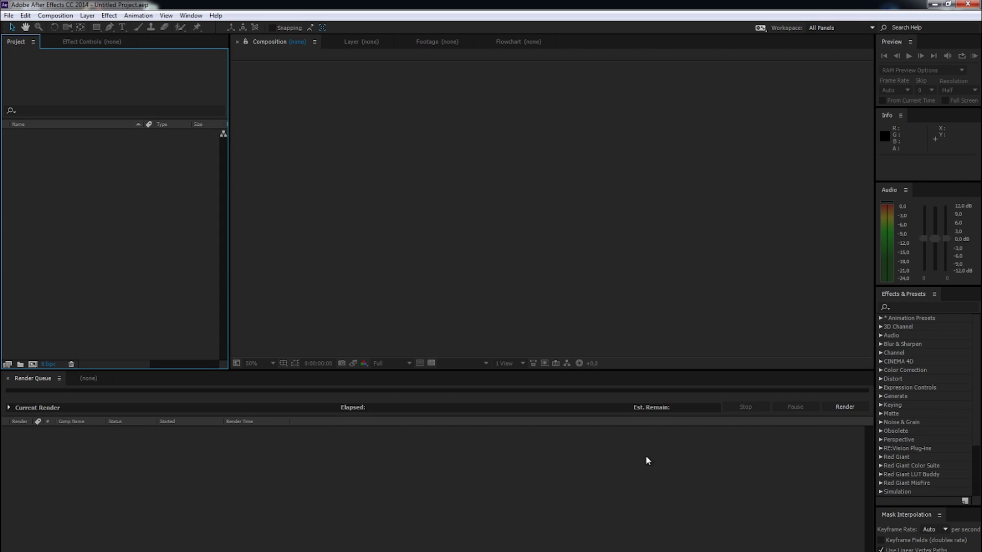
- Switch to After Effects and import the Vanishing Point file Underpass.vpe from the Van folder inside Tutorial
{"action": "right_click", "coordinate": [113, 218]}
{"action": "mouse_move", "coordinate": [160, 268]}
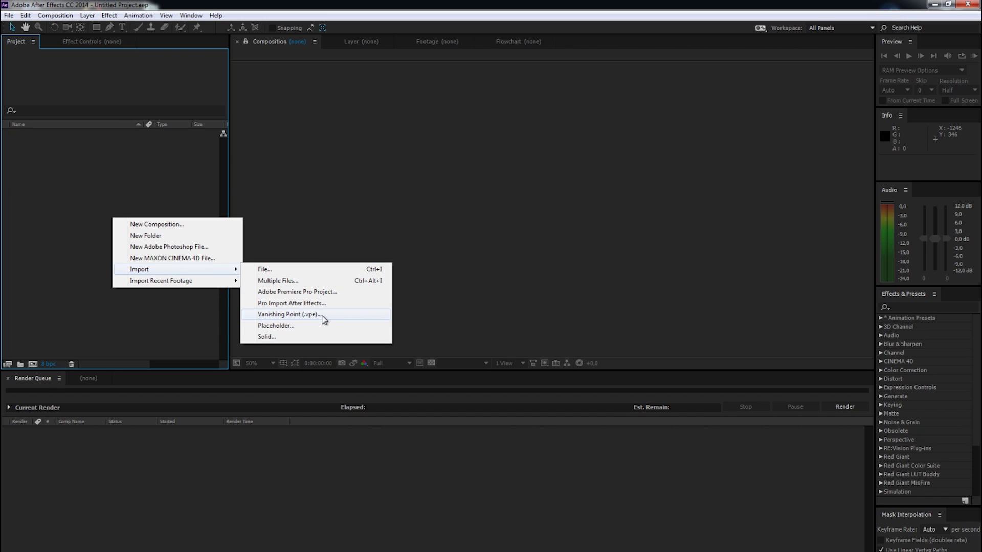
{"action": "left_click", "coordinate": [289, 314]}
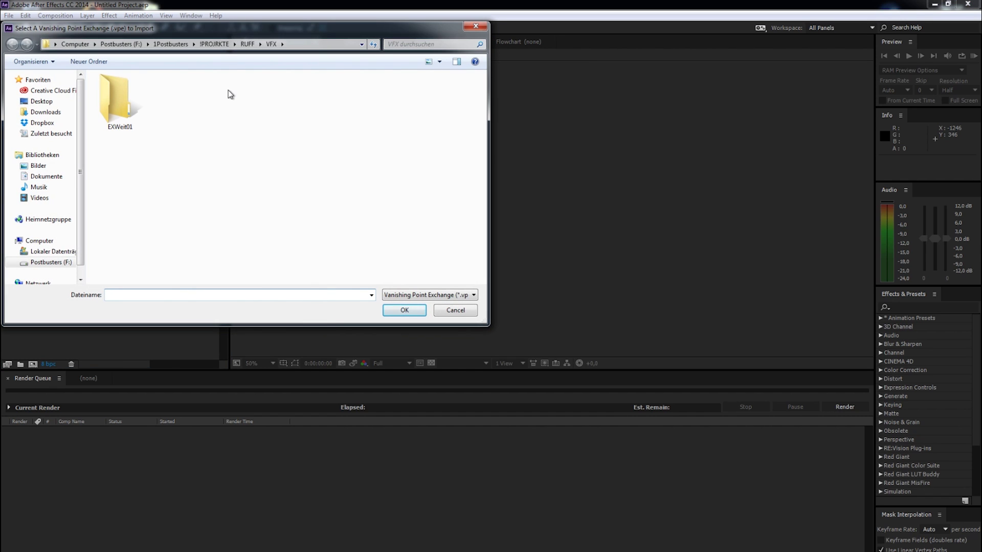
{"action": "double_click", "coordinate": [130, 122]}
{"action": "left_click", "coordinate": [134, 93]}
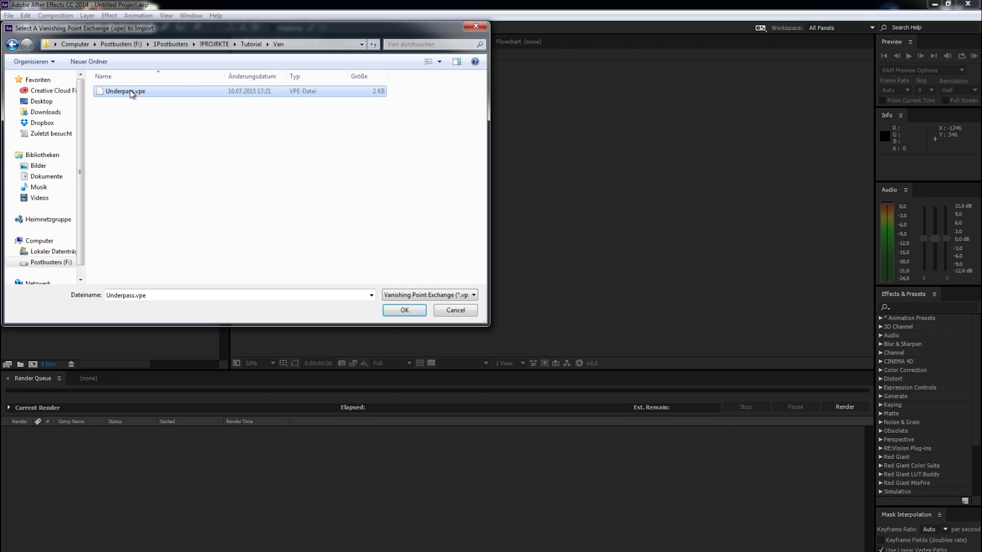
{"action": "left_click", "coordinate": [404, 310]}
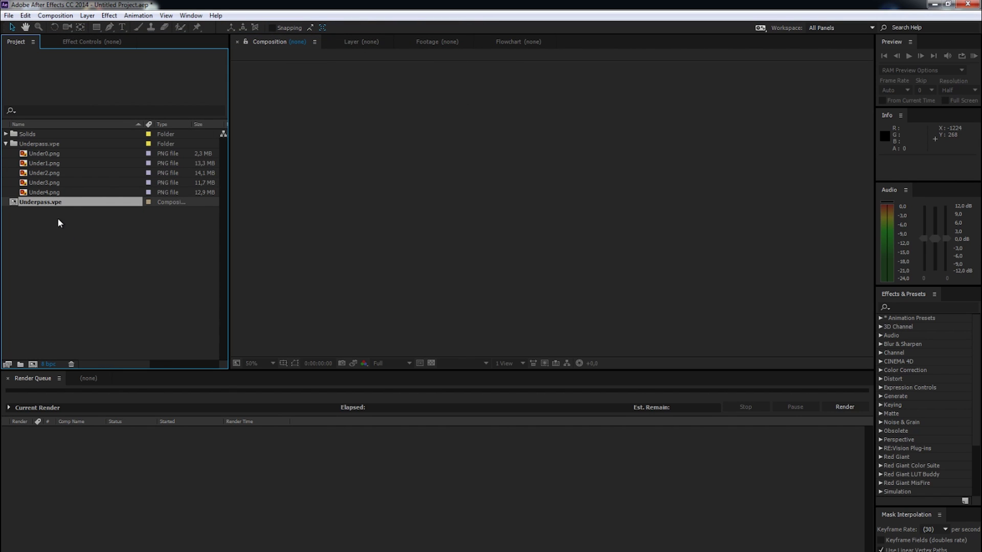
- Open the imported Underpass.vpe composition so that the whole tunnel frame is in view
{"action": "left_click", "coordinate": [35, 214]}
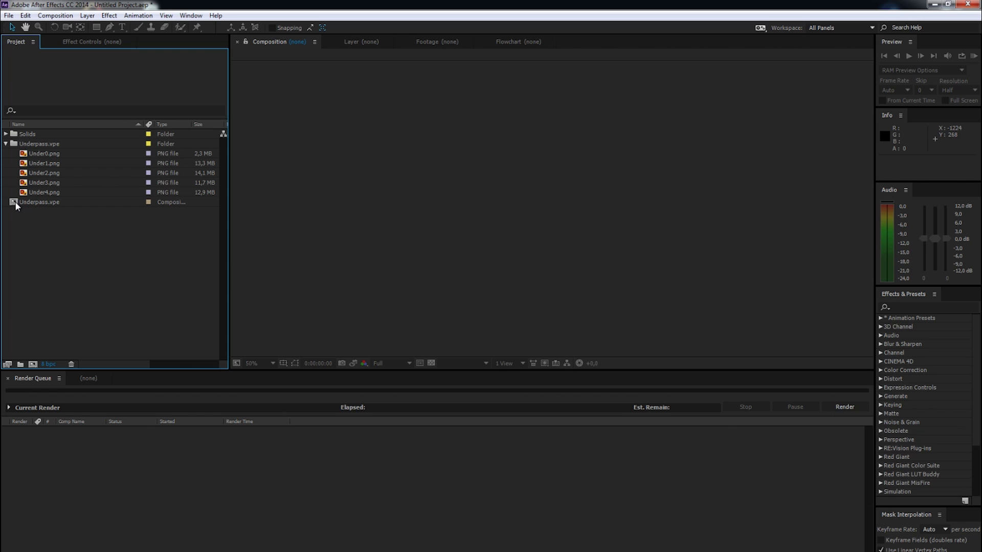
{"action": "double_click", "coordinate": [15, 204]}
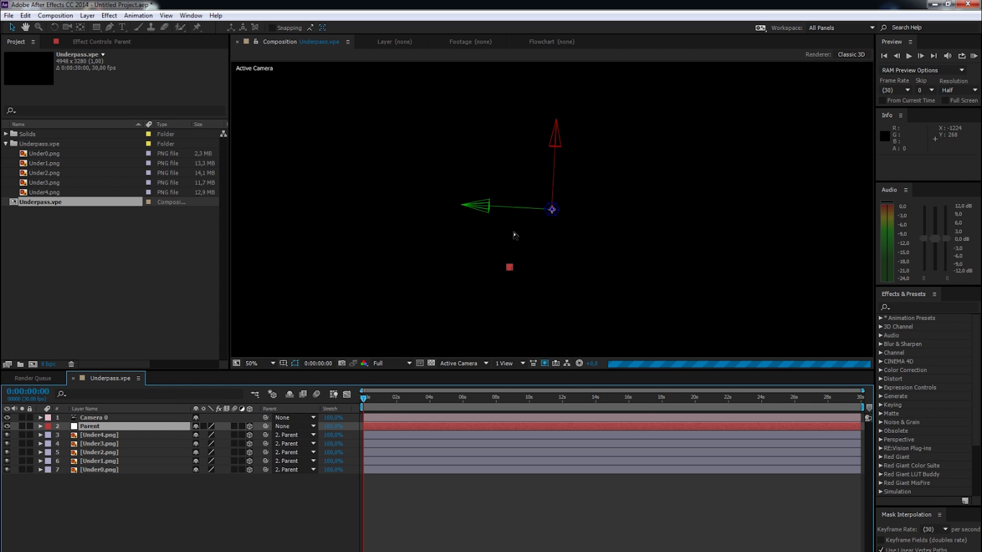
{"action": "scroll", "coordinate": [514, 232], "scroll_direction": "down", "scroll_amount": 4}
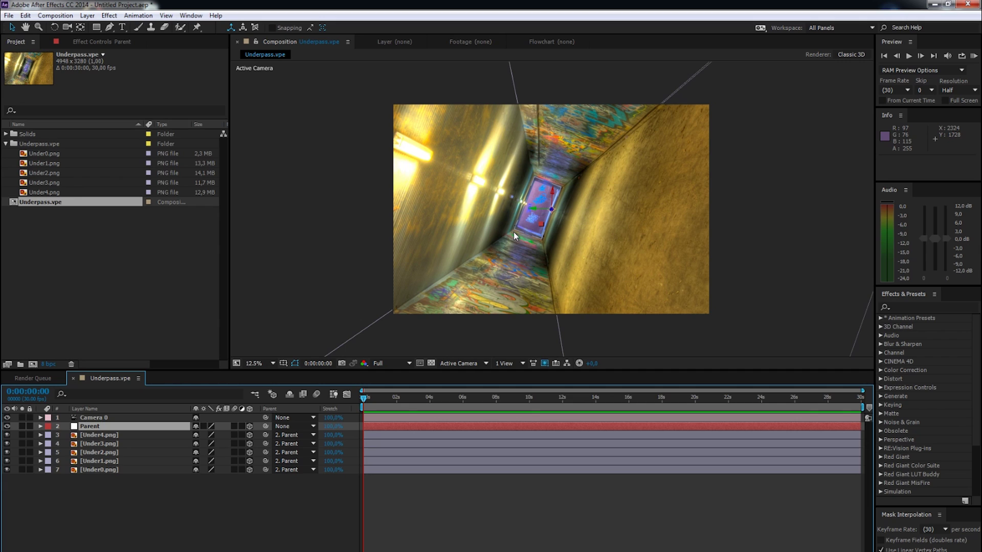
- Rotate the Parent layer to level the tunnel, setting its orientation to 0°, 0°, 70°, and set the preview resolution to Half
{"action": "left_click", "coordinate": [132, 427]}
{"action": "key", "text": "w"}
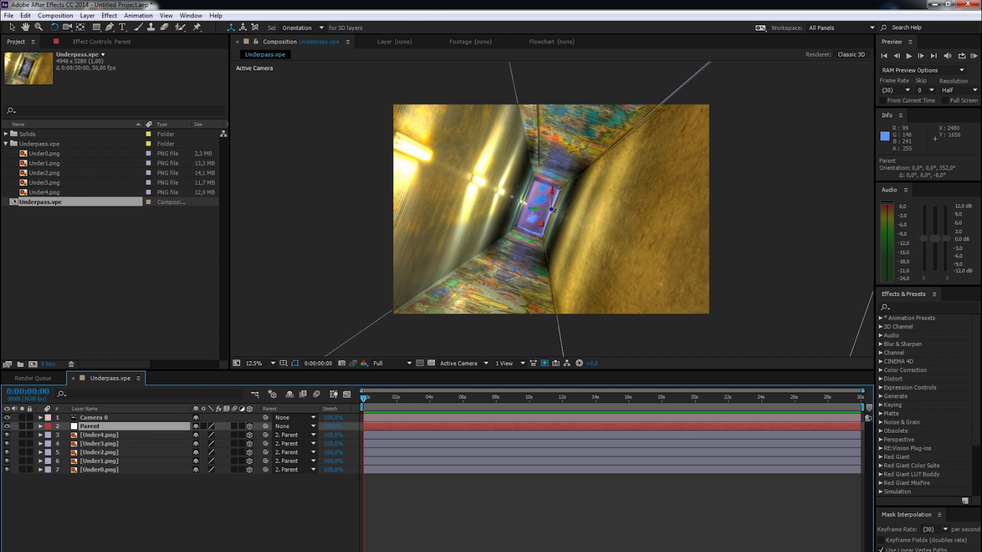
{"action": "left_click_drag", "start_coordinate": [551, 210], "coordinate": [546, 211]}
{"action": "key", "text": "ctrl+z"}
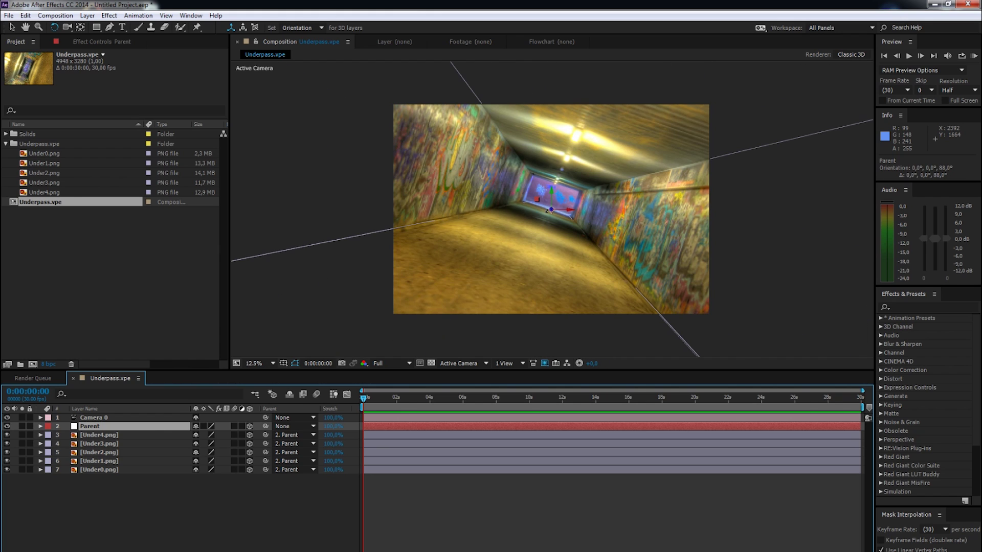
{"action": "key", "text": "ctrl+z"}
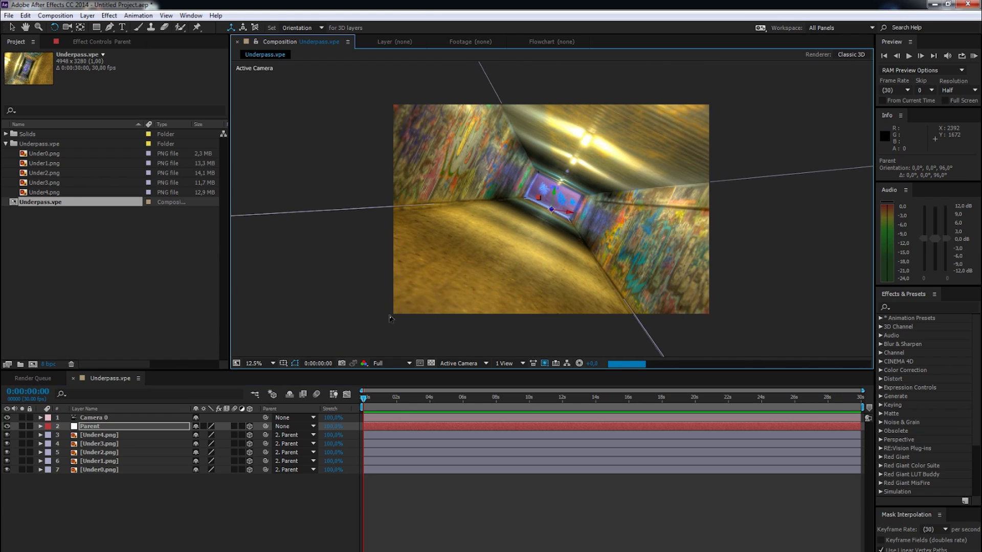
{"action": "key", "text": "r"}
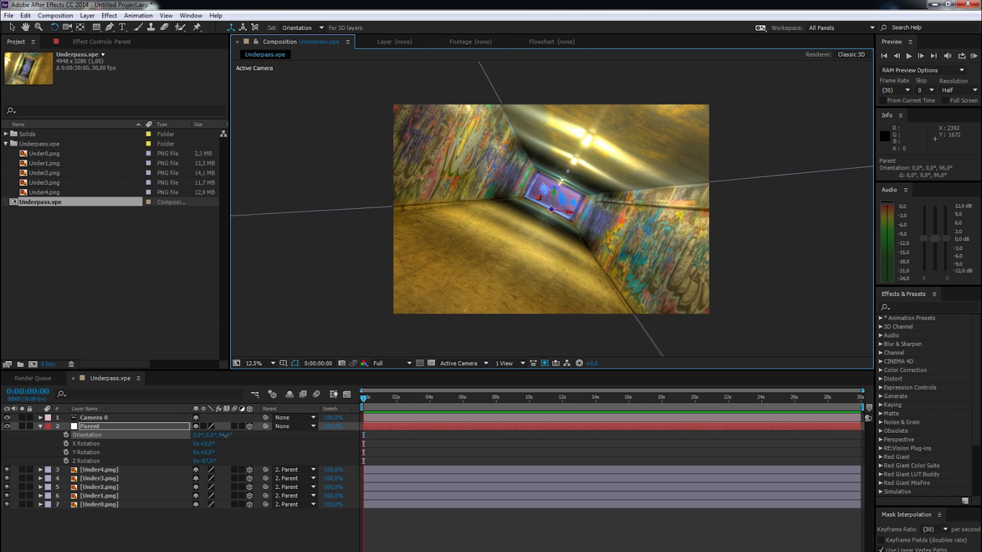
{"action": "left_click_drag", "start_coordinate": [226, 436], "coordinate": [213, 440]}
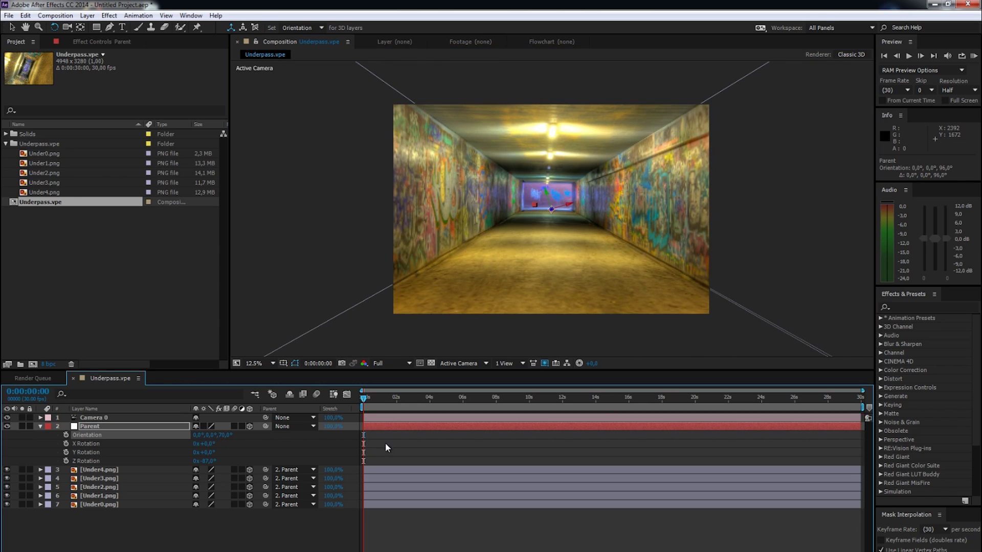
{"action": "left_click", "coordinate": [388, 363]}
{"action": "left_click", "coordinate": [397, 402]}
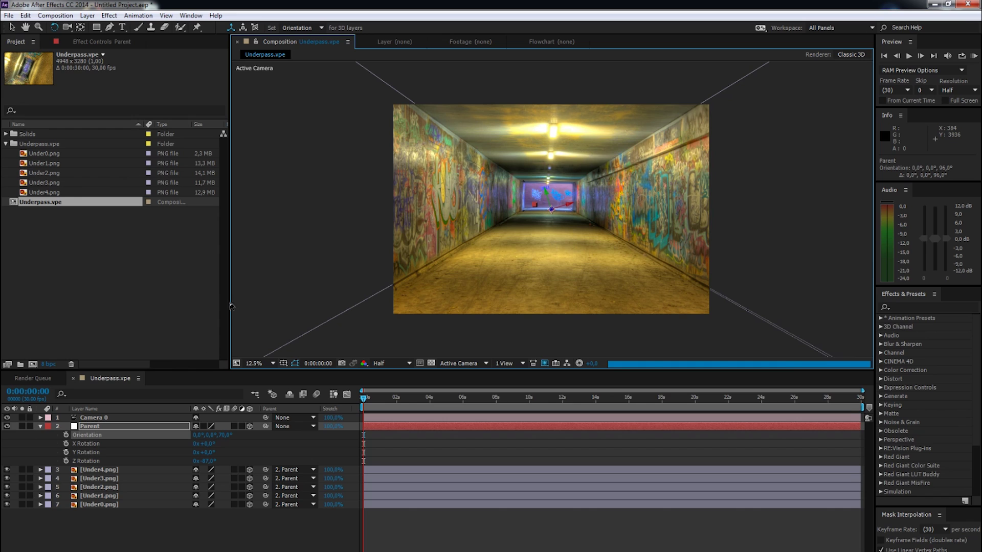
- Try moving Camera 0 along the tunnel with the Track Z Camera tool
{"action": "left_click", "coordinate": [95, 418]}
{"action": "left_click_drag", "start_coordinate": [68, 26], "coordinate": [98, 60]}
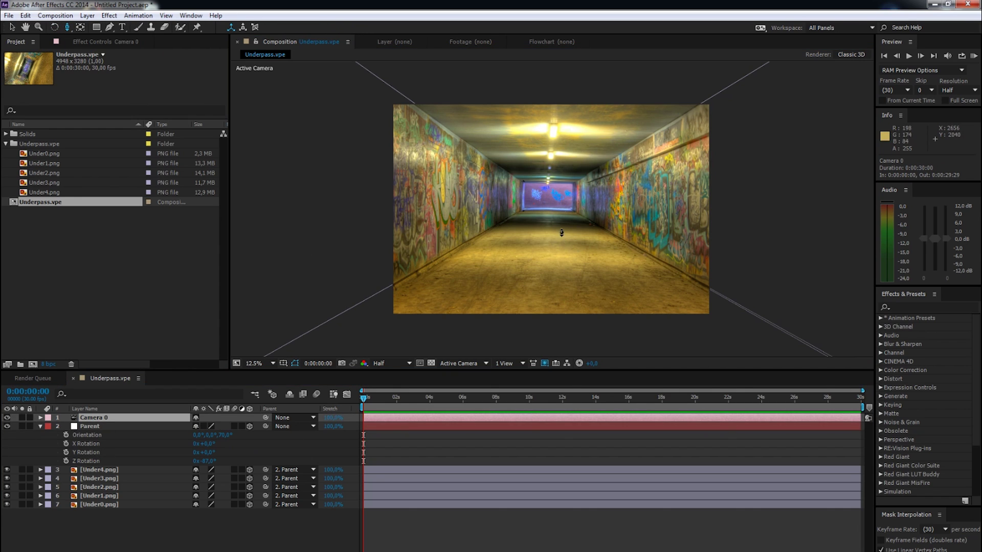
{"action": "mouse_move", "coordinate": [551, 227]}
{"action": "left_mouse_down"}
{"action": "mouse_move", "coordinate": [551, 203]}
{"action": "mouse_move", "coordinate": [548, 227]}
{"action": "left_mouse_up"}
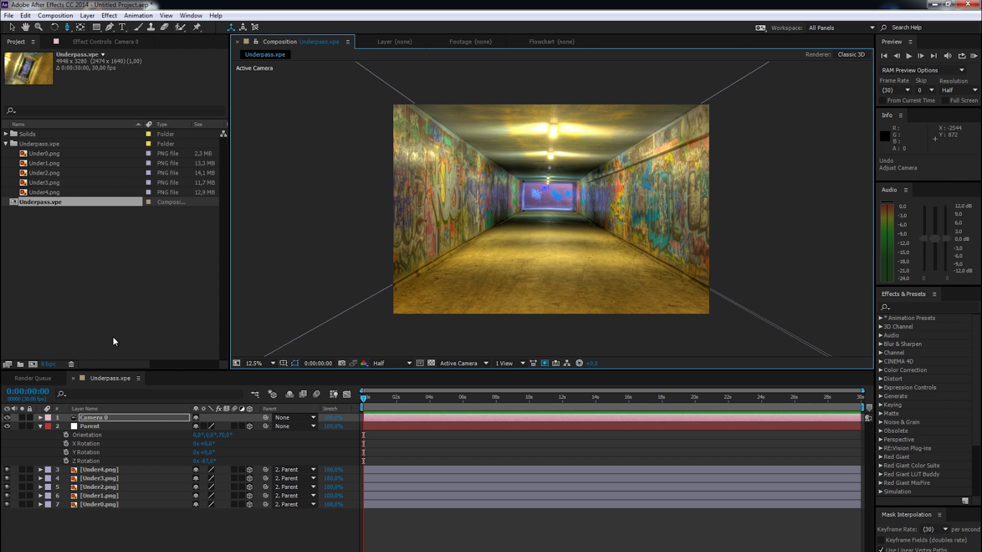
- Collapse the Underpass.vpe folder and set the Underpass.vpe composition's size to 1920 x 1080 px
{"action": "left_click", "coordinate": [5, 144]}
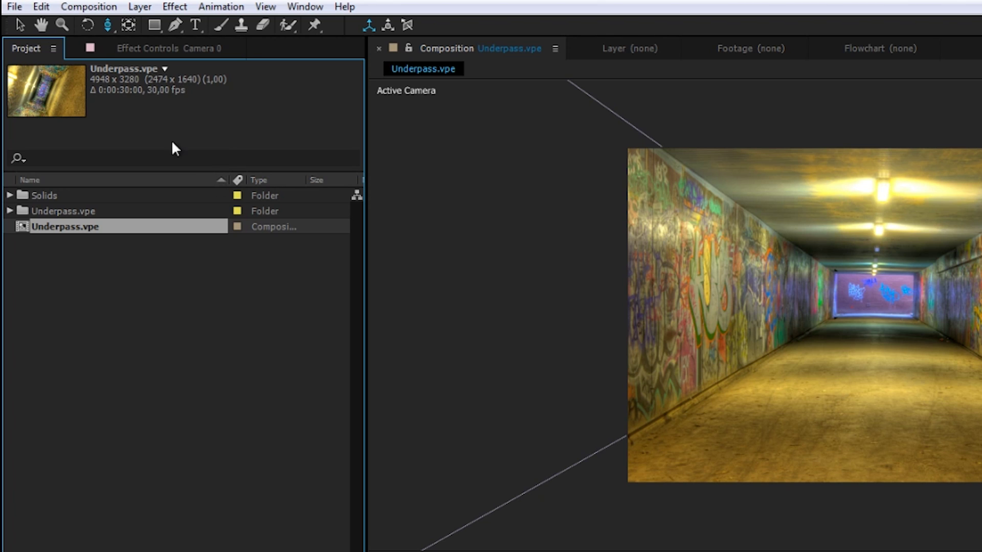
{"action": "left_click", "coordinate": [90, 7]}
{"action": "left_click", "coordinate": [109, 49]}
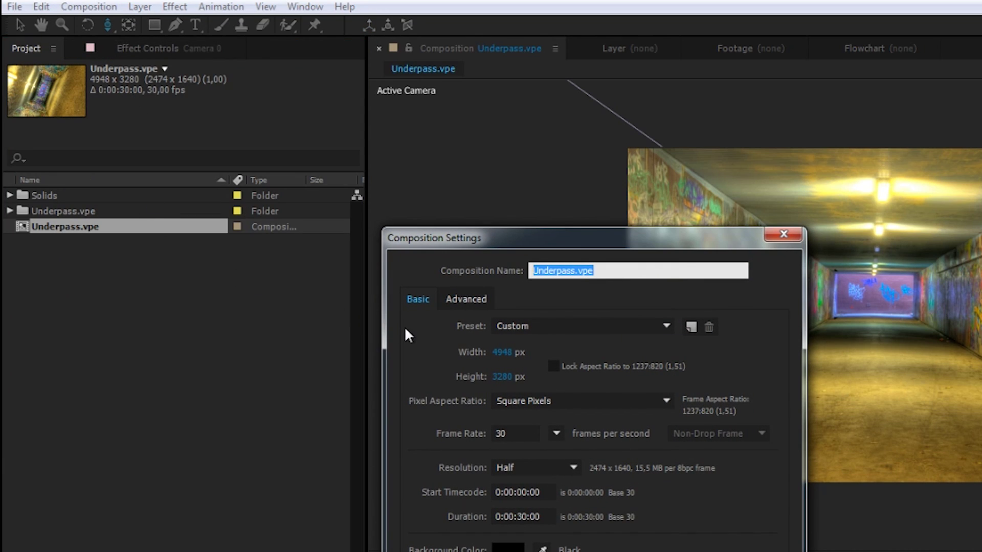
{"action": "left_click", "coordinate": [501, 354]}
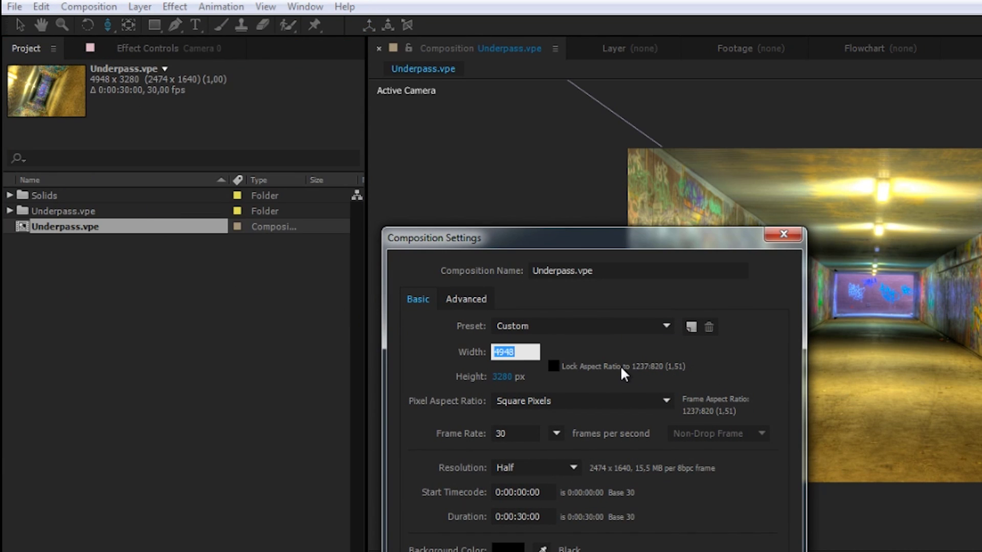
{"action": "type", "text": "1920"}
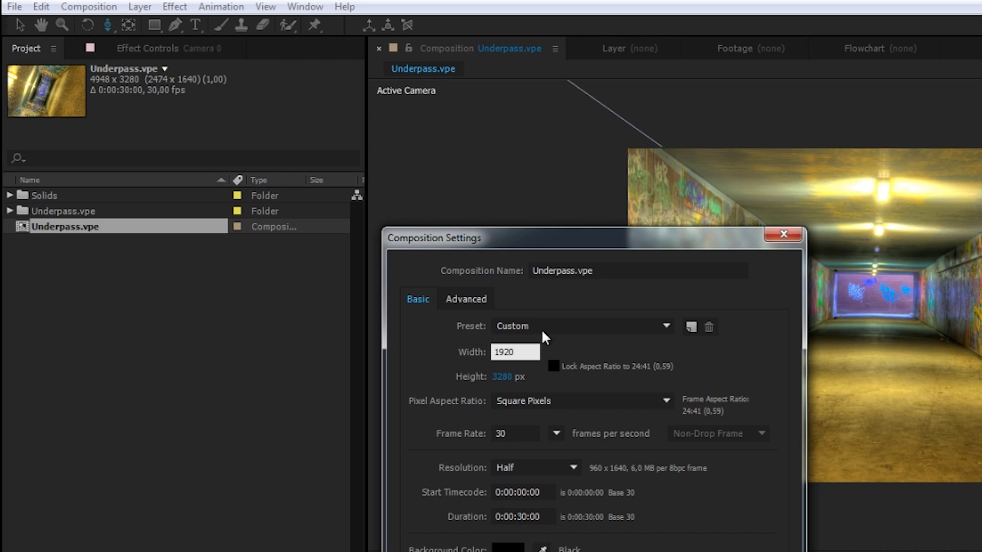
{"action": "key", "text": "Tab"}
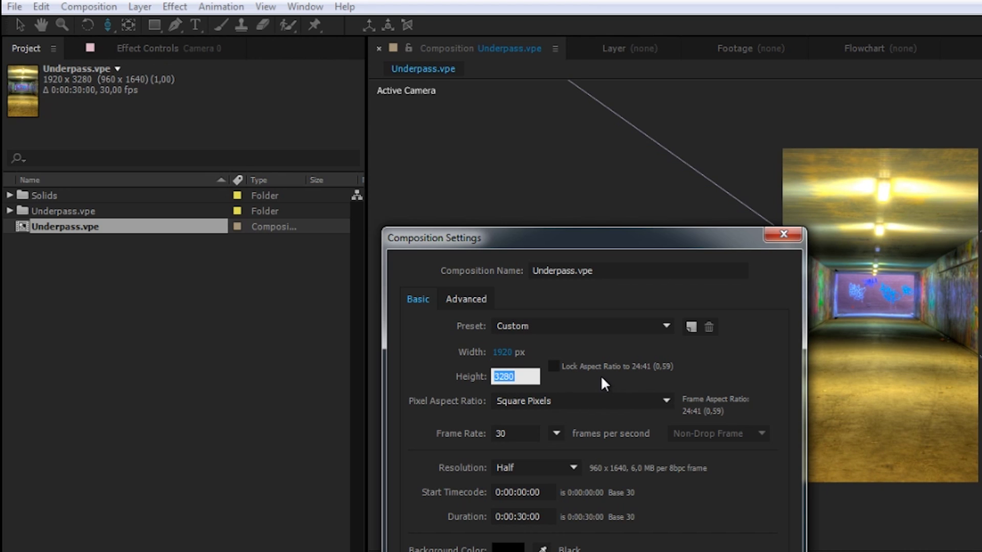
{"action": "type", "text": "1080"}
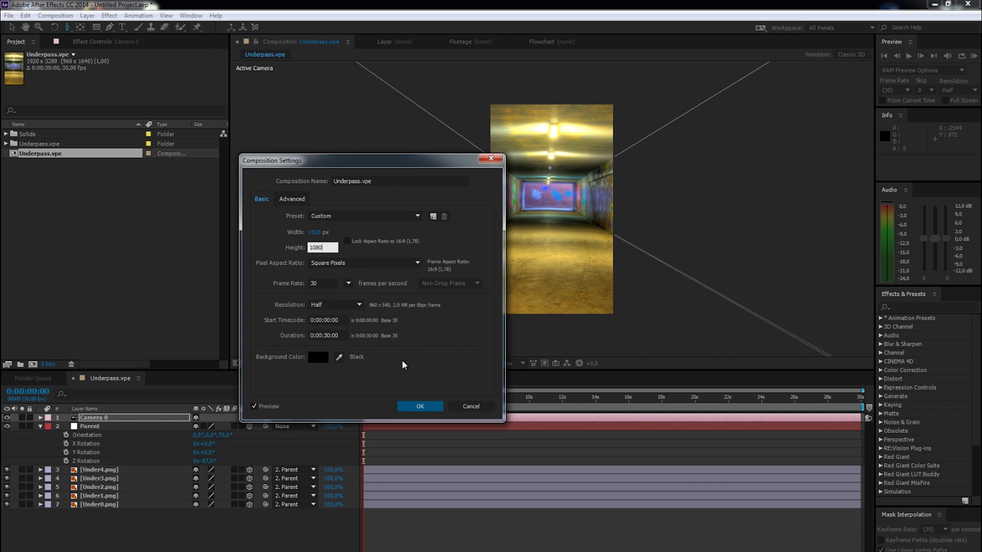
{"action": "left_click", "coordinate": [420, 406]}
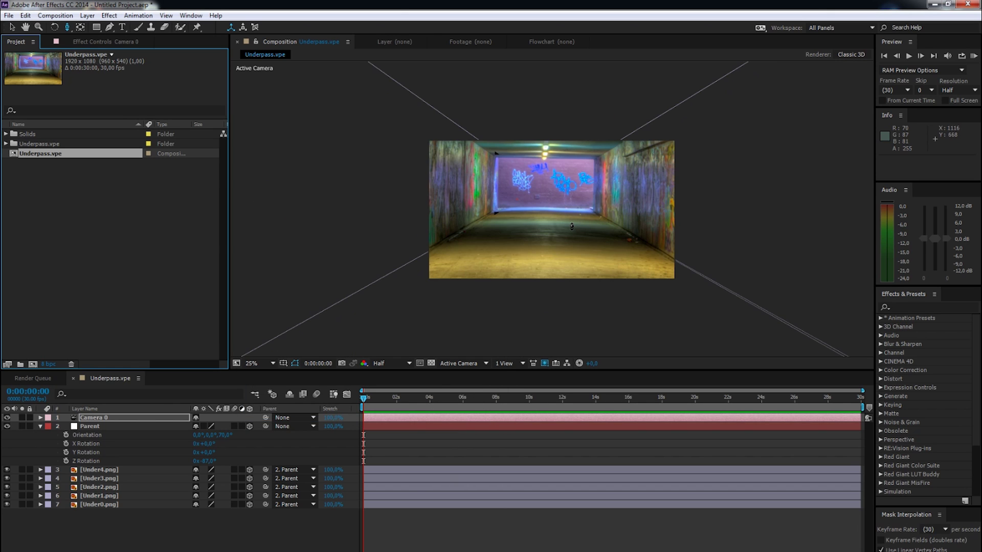
- Apply the 35mm preset to Camera 0 and pull the camera back slightly along the tunnel
{"action": "scroll", "coordinate": [571, 226], "scroll_direction": "up", "scroll_amount": 1}
{"action": "scroll", "coordinate": [572, 226], "scroll_direction": "down", "scroll_amount": 1}
{"action": "left_click", "coordinate": [92, 419]}
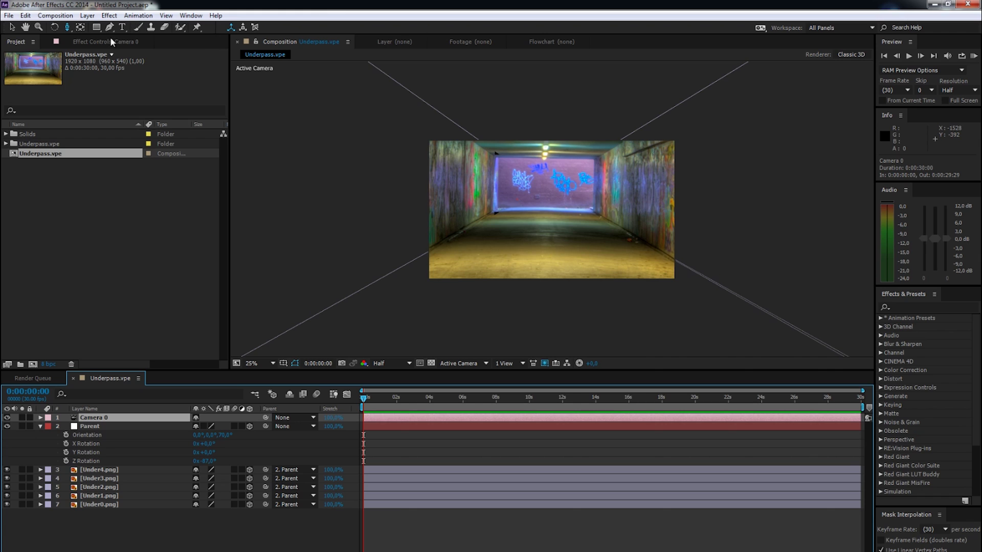
{"action": "left_click", "coordinate": [87, 16]}
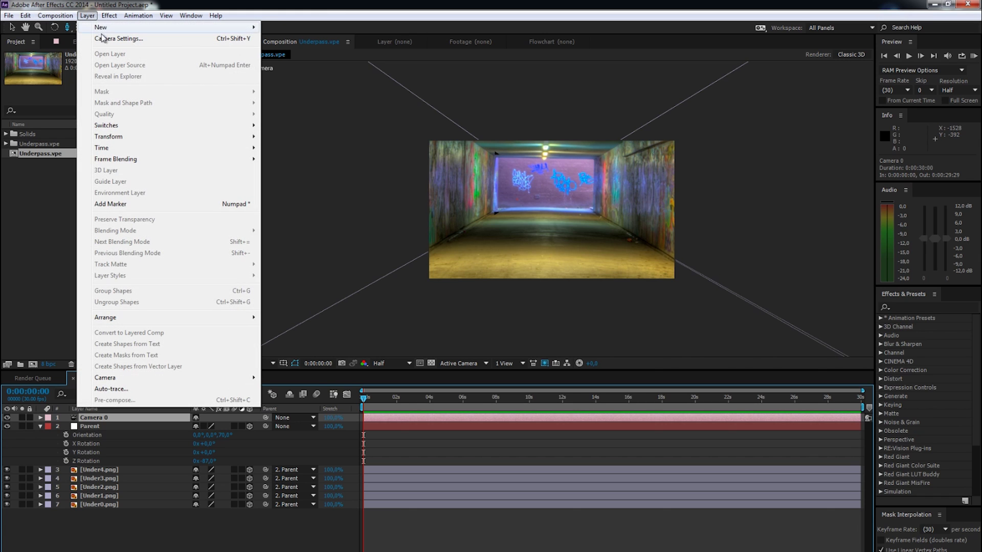
{"action": "left_click", "coordinate": [118, 38]}
{"action": "left_click", "coordinate": [582, 221]}
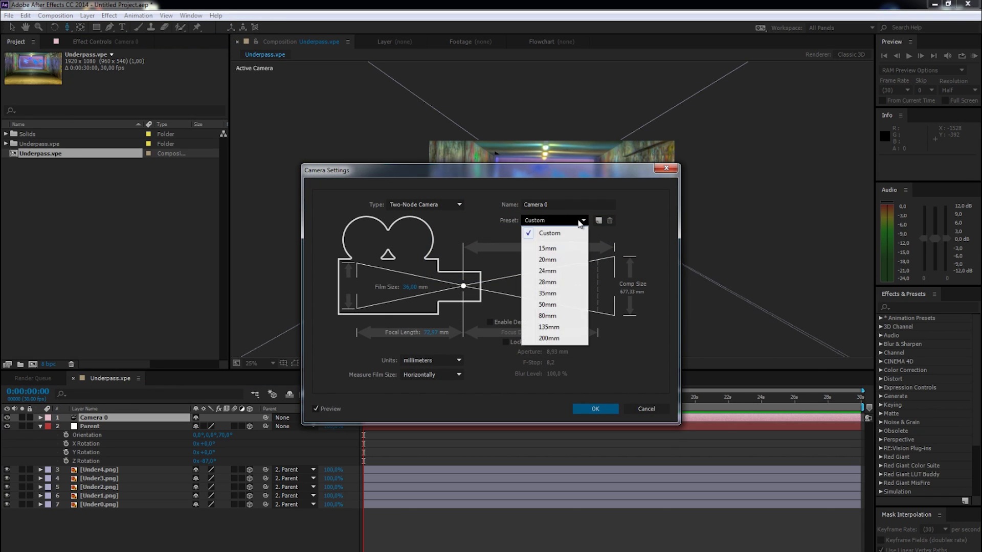
{"action": "left_click", "coordinate": [560, 294]}
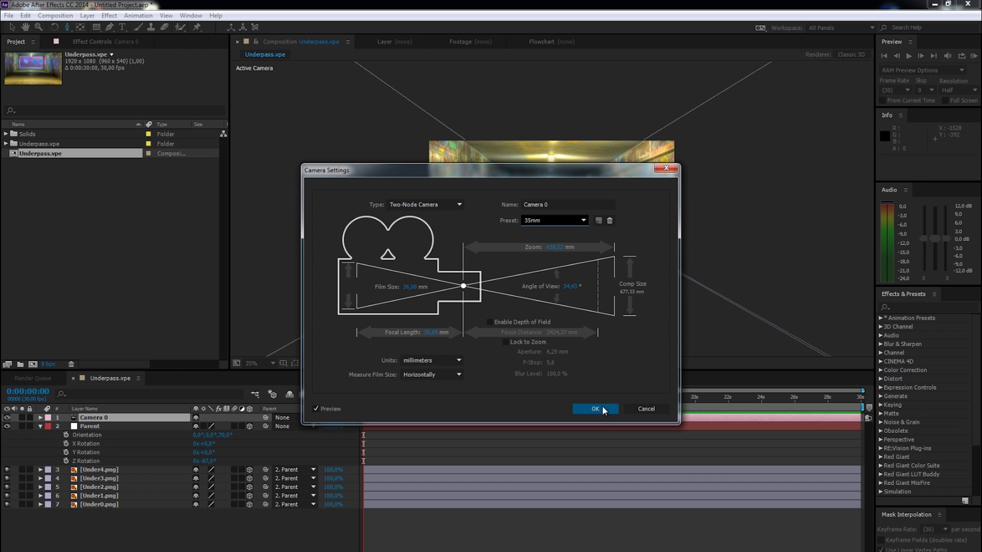
{"action": "left_click", "coordinate": [596, 409]}
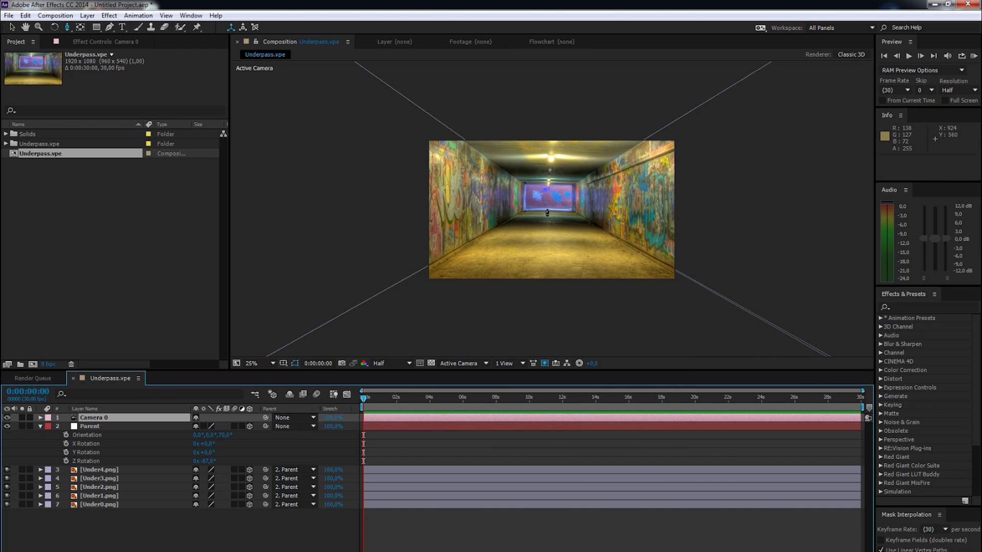
{"action": "left_click_drag", "start_coordinate": [547, 214], "coordinate": [542, 236]}
{"action": "scroll", "coordinate": [547, 207], "scroll_direction": "up", "scroll_amount": 2}
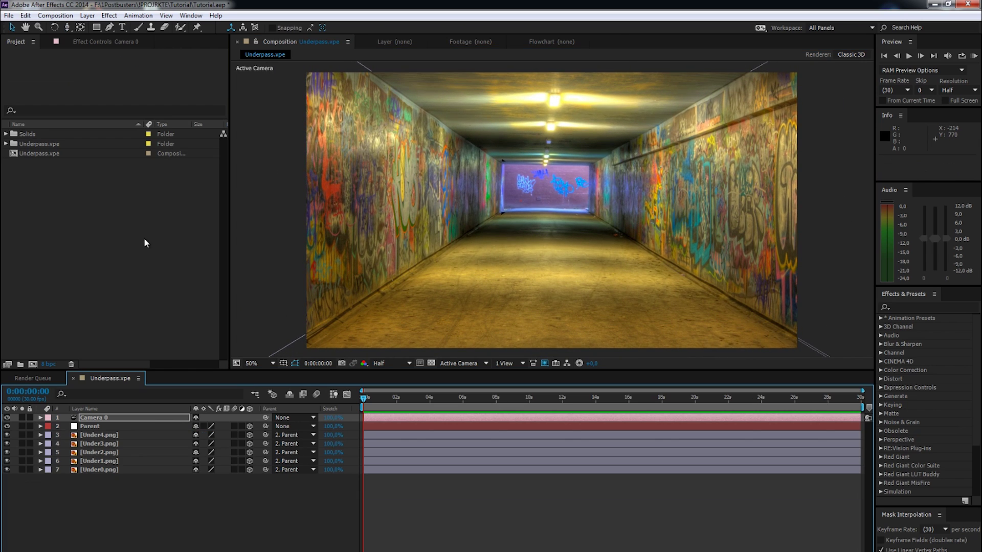
- Import the green-screen clip MVI_5198 from the ISAR footage folder
{"action": "right_click", "coordinate": [122, 234]}
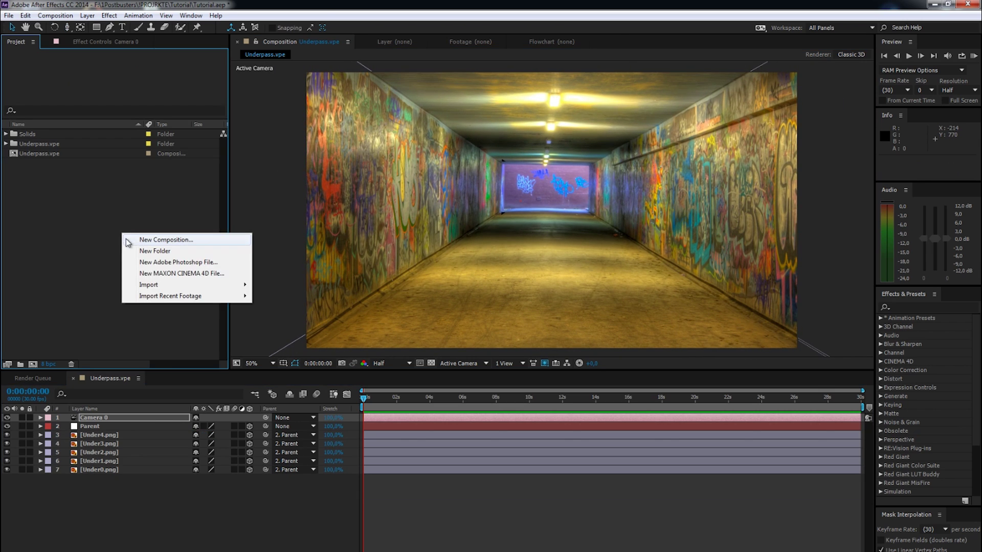
{"action": "mouse_move", "coordinate": [220, 285]}
{"action": "left_click", "coordinate": [287, 284]}
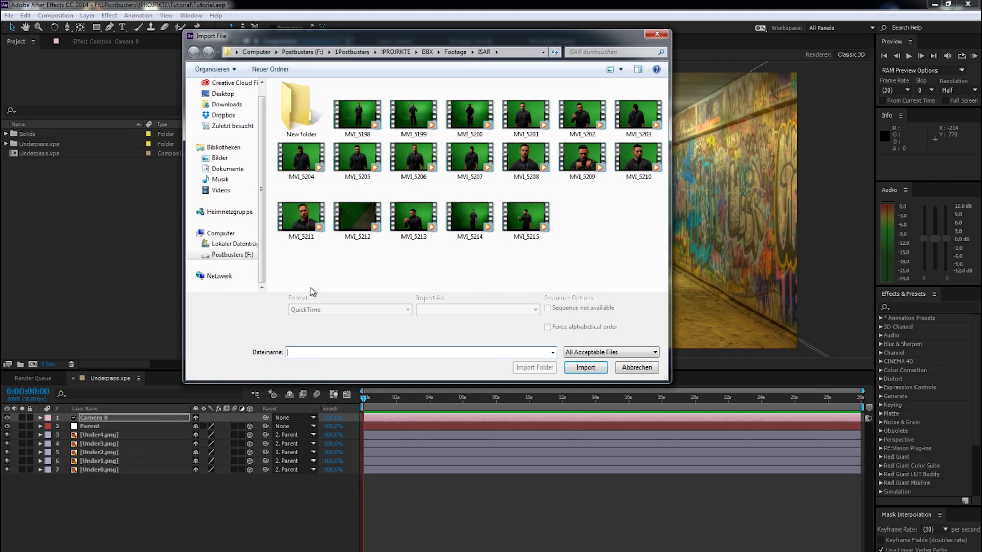
{"action": "left_click", "coordinate": [357, 115]}
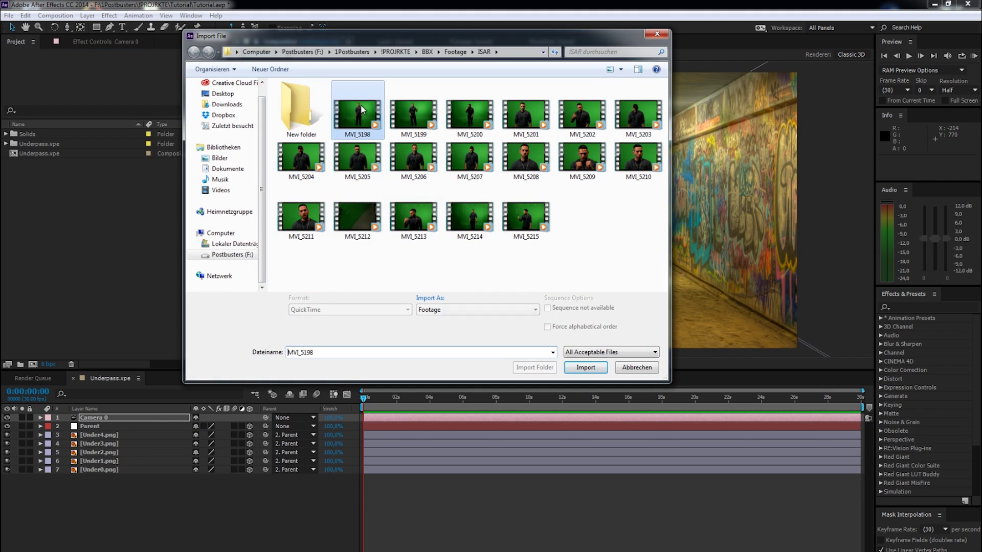
{"action": "left_click", "coordinate": [586, 367]}
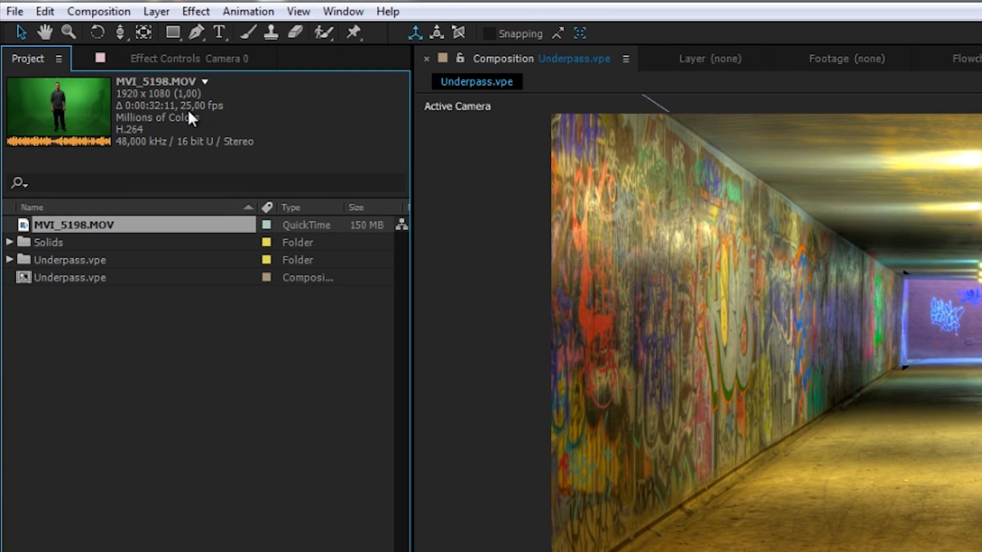
- Set the Underpass.vpe composition's frame rate to 25 frames per second
{"action": "left_click", "coordinate": [102, 11]}
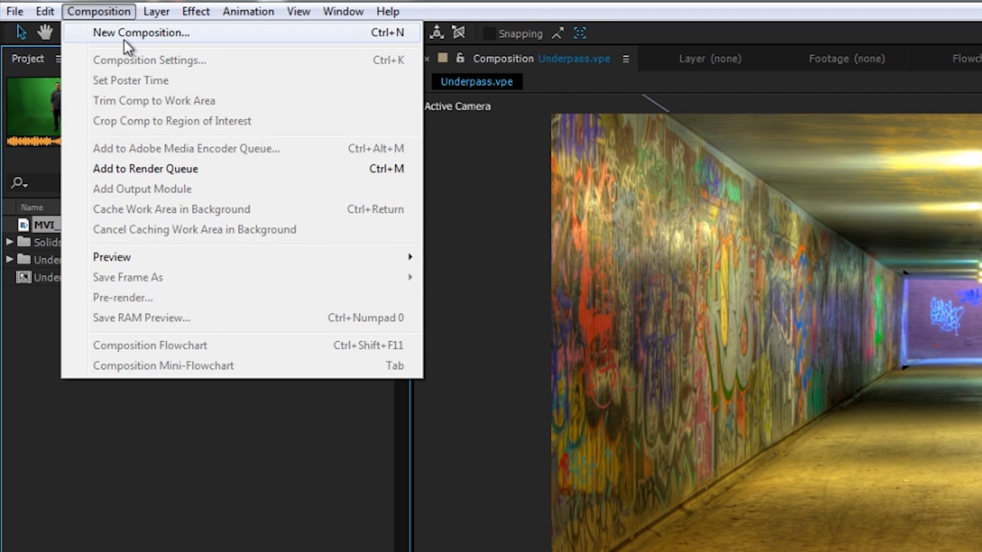
{"action": "left_click", "coordinate": [189, 550]}
{"action": "left_click", "coordinate": [109, 11]}
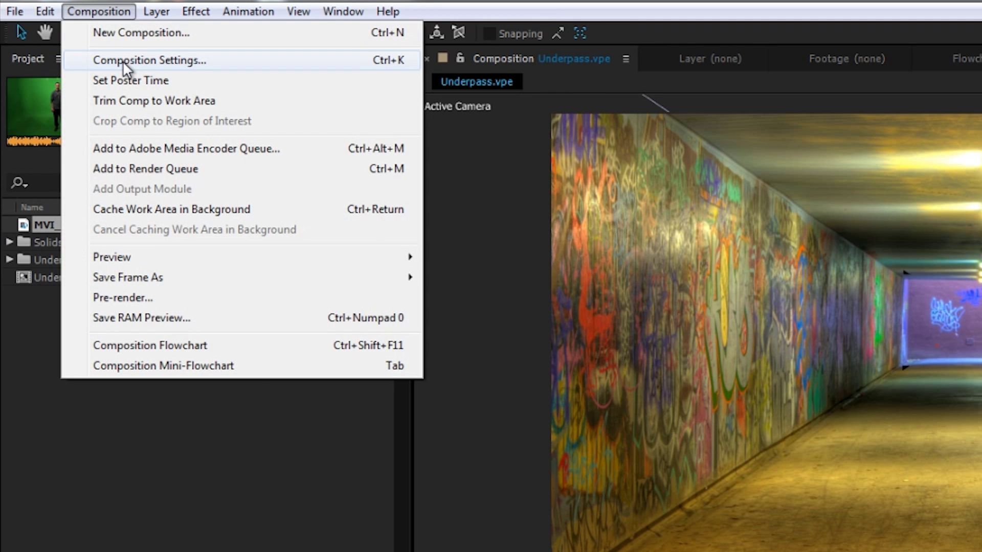
{"action": "left_click", "coordinate": [123, 60]}
{"action": "left_click", "coordinate": [620, 491]}
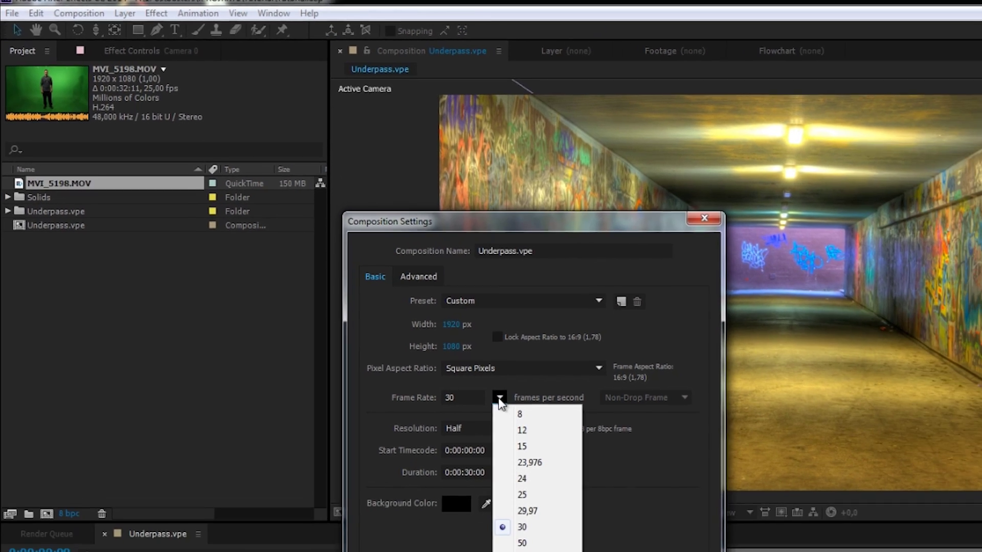
{"action": "left_click", "coordinate": [522, 494]}
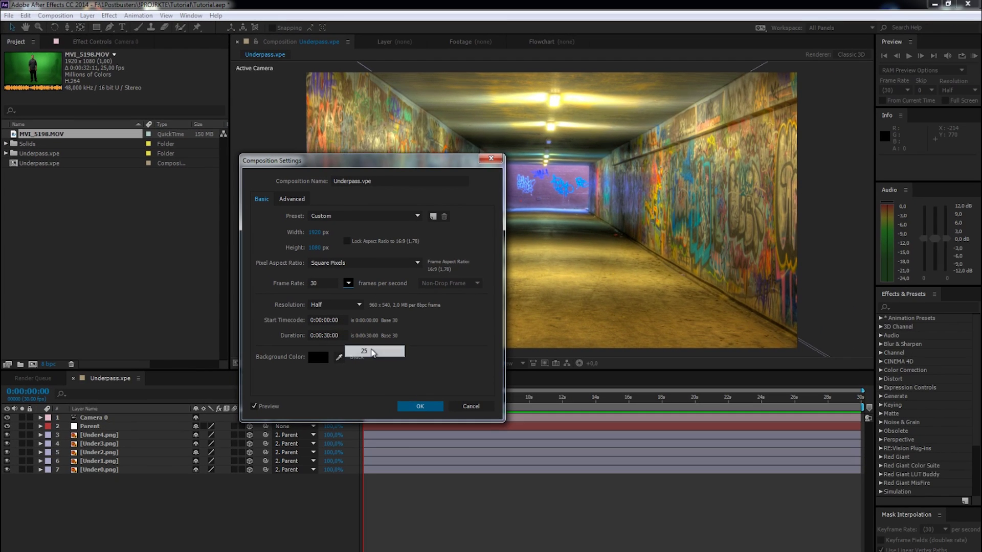
{"action": "left_click", "coordinate": [421, 407]}
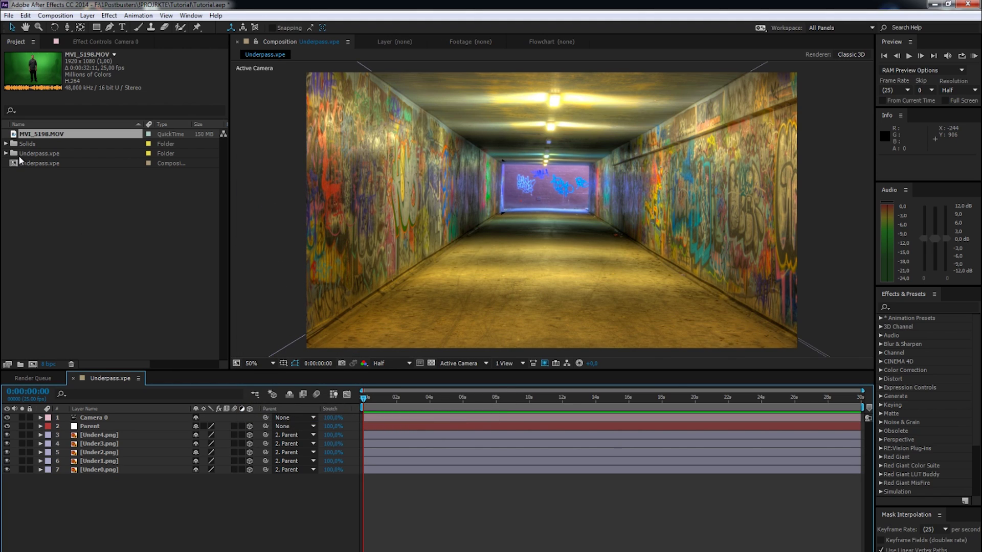
- Add MVI_5198.MOV to the composition directly below Camera 0 and draw a loose Pen tool mask around the man
{"action": "left_click_drag", "start_coordinate": [14, 135], "coordinate": [38, 422]}
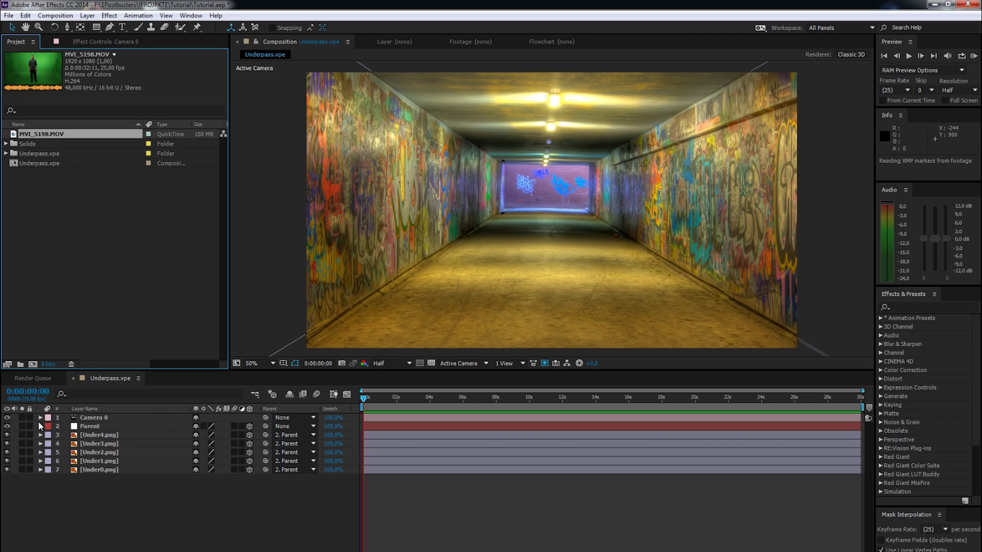
{"action": "left_click", "coordinate": [110, 24]}
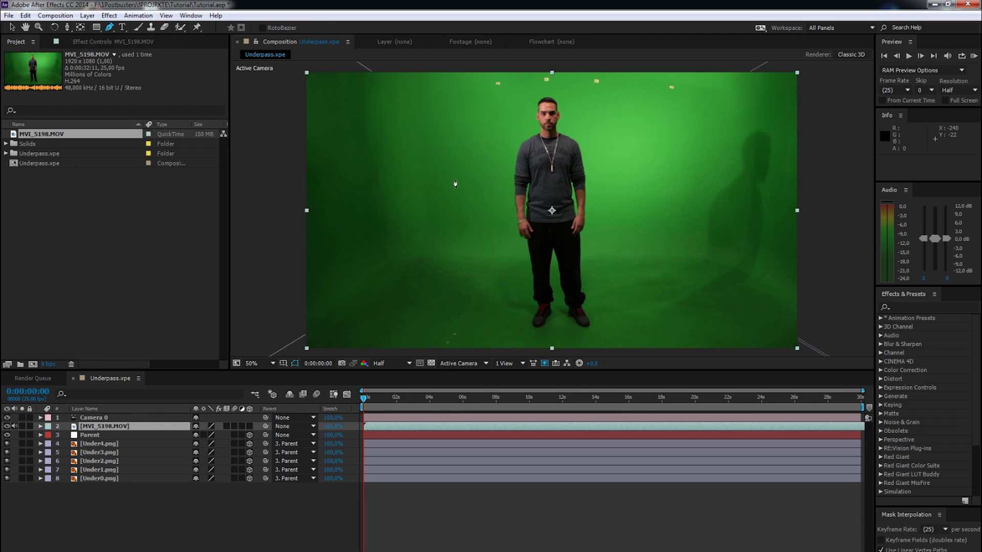
{"action": "left_click", "coordinate": [624, 129]}
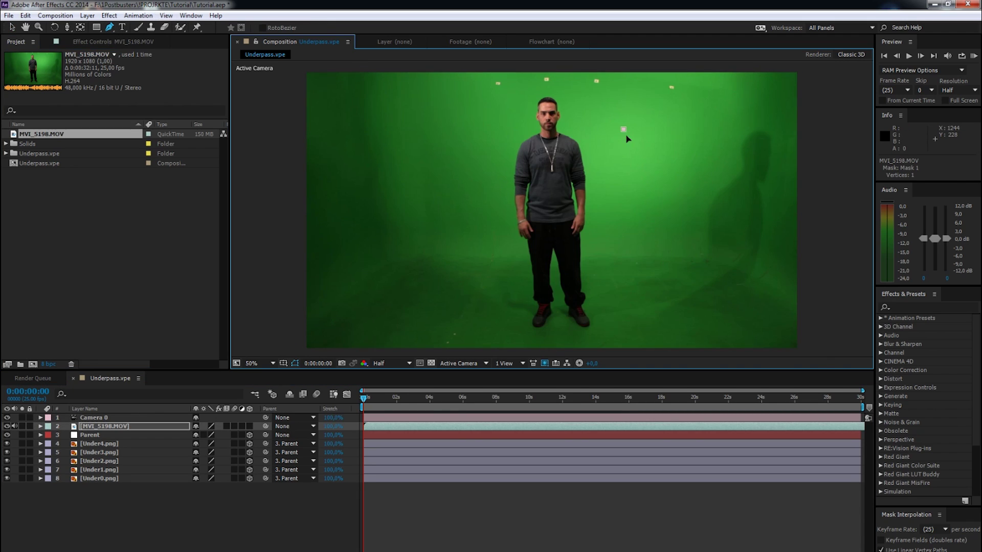
{"action": "left_click", "coordinate": [650, 265]}
{"action": "left_click", "coordinate": [479, 337]}
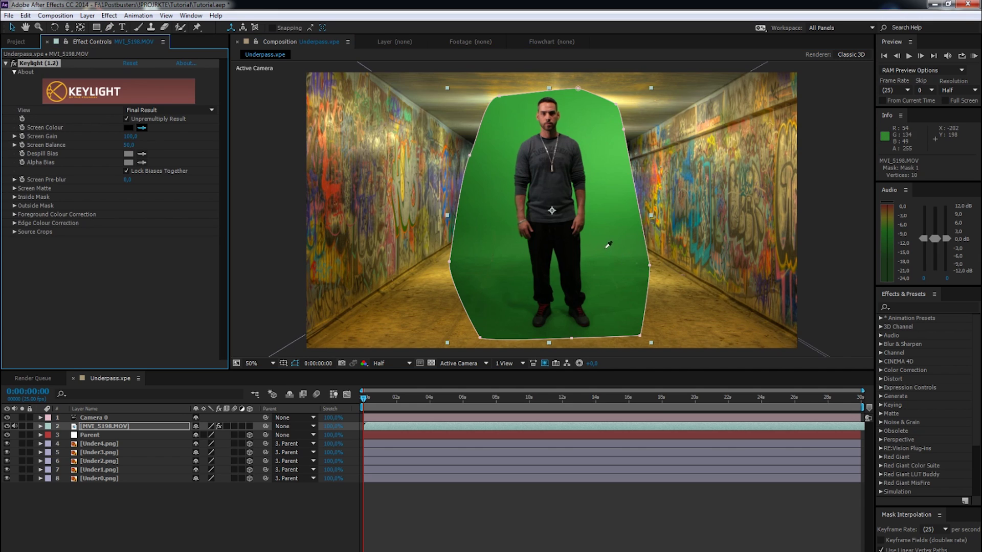
- In Keylight, sample the green backdrop as Screen Colour, view the Screen Matte, and set Screen Gain to 121 and Screen Pre-blur to 0.1
{"action": "left_click", "coordinate": [608, 245]}
{"action": "left_click", "coordinate": [139, 109]}
{"action": "left_click", "coordinate": [143, 165]}
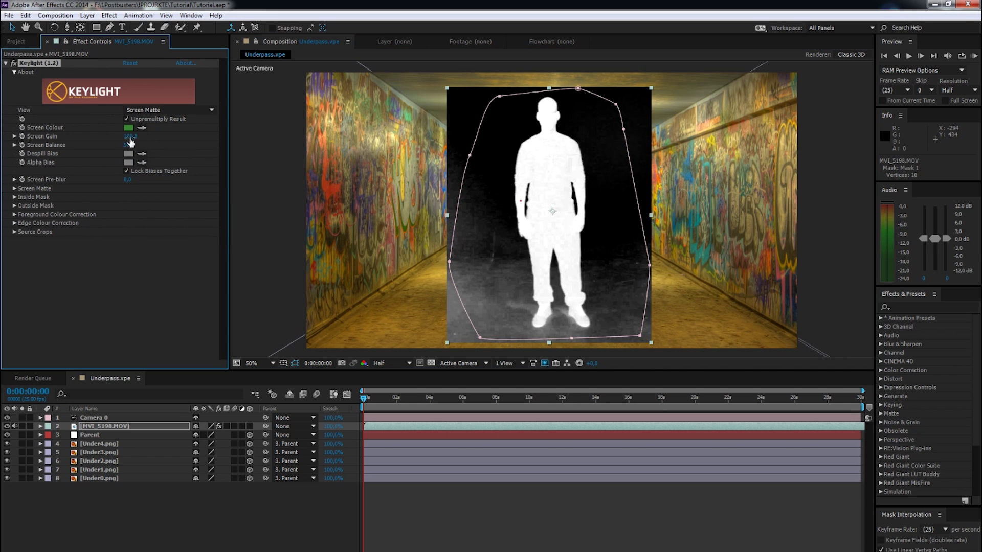
{"action": "left_click_drag", "start_coordinate": [130, 136], "coordinate": [142, 136]}
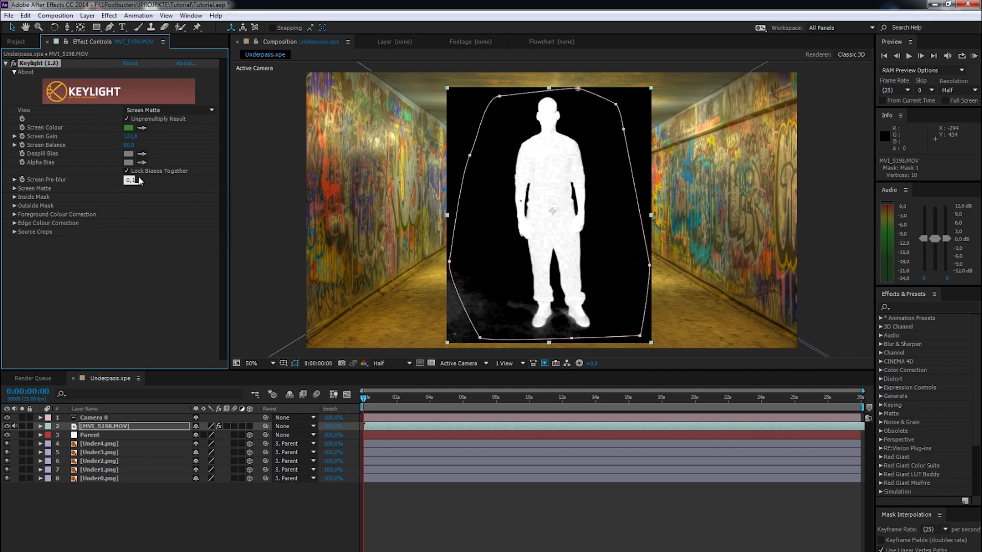
{"action": "key", "text": "Return"}
- Refine Keylight's screen matte with Clip Black about 37, Clip White about 78, Screen Shrink/Grow -1.1 and Screen Softness 0.5
{"action": "left_click", "coordinate": [14, 188]}
{"action": "left_click", "coordinate": [154, 258]}
{"action": "left_click", "coordinate": [146, 291]}
{"action": "left_click", "coordinate": [23, 197]}
{"action": "left_click", "coordinate": [23, 219]}
{"action": "left_click_drag", "start_coordinate": [38, 212], "coordinate": [93, 220]}
{"action": "left_click_drag", "start_coordinate": [209, 234], "coordinate": [127, 256]}
{"action": "left_click", "coordinate": [153, 286]}
{"action": "left_click", "coordinate": [23, 251]}
{"action": "left_click", "coordinate": [23, 250]}
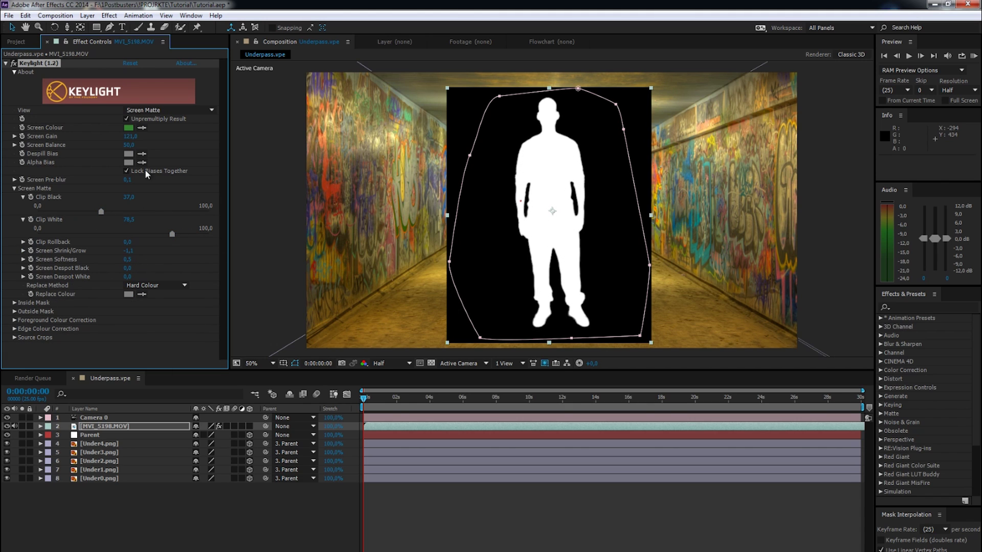
- Switch Keylight's view to Final Result and set the composition preview resolution to Full
{"action": "left_click", "coordinate": [169, 110]}
{"action": "left_click", "coordinate": [179, 234]}
{"action": "left_click", "coordinate": [391, 363]}
{"action": "left_click", "coordinate": [389, 387]}
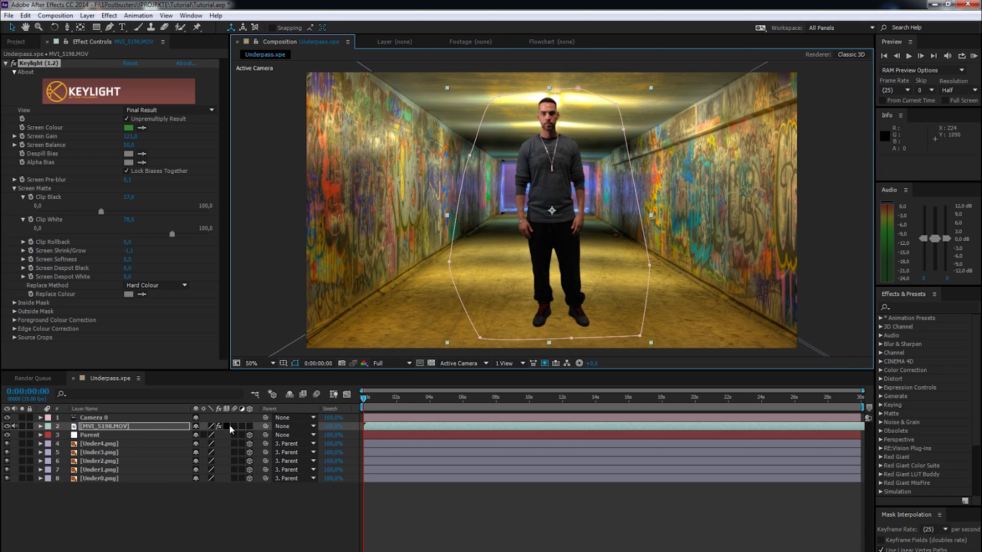
- Make the MVI_5198.MOV layer 3D and move it to 960, 1460, -37960 in front of the tunnel's end wall
{"action": "left_click", "coordinate": [127, 427]}
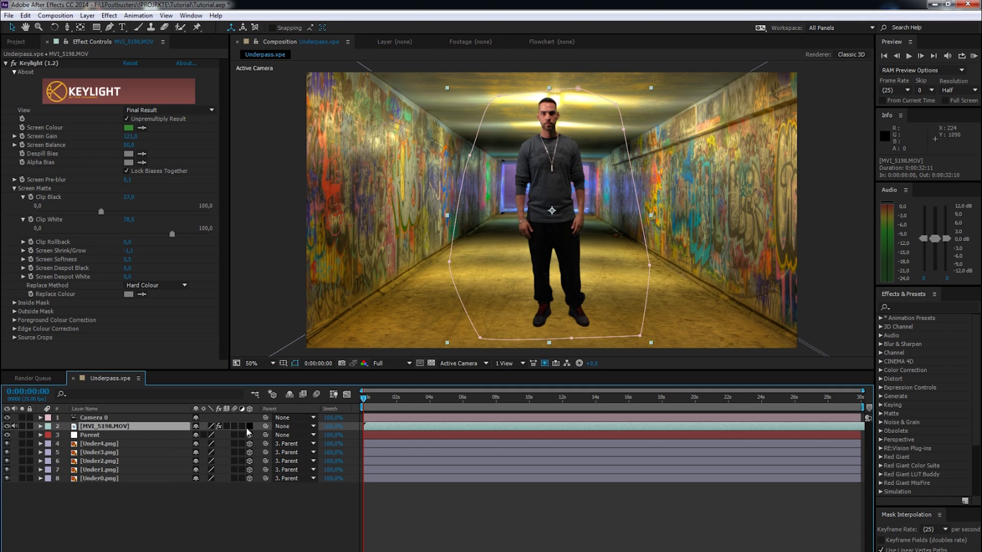
{"action": "left_click", "coordinate": [250, 426]}
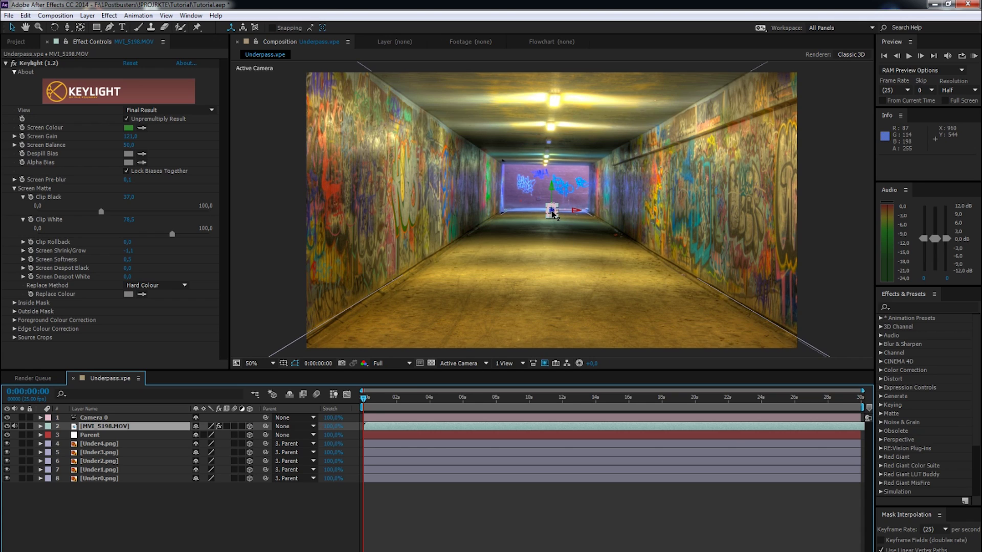
{"action": "left_click_drag", "start_coordinate": [553, 213], "coordinate": [849, 2]}
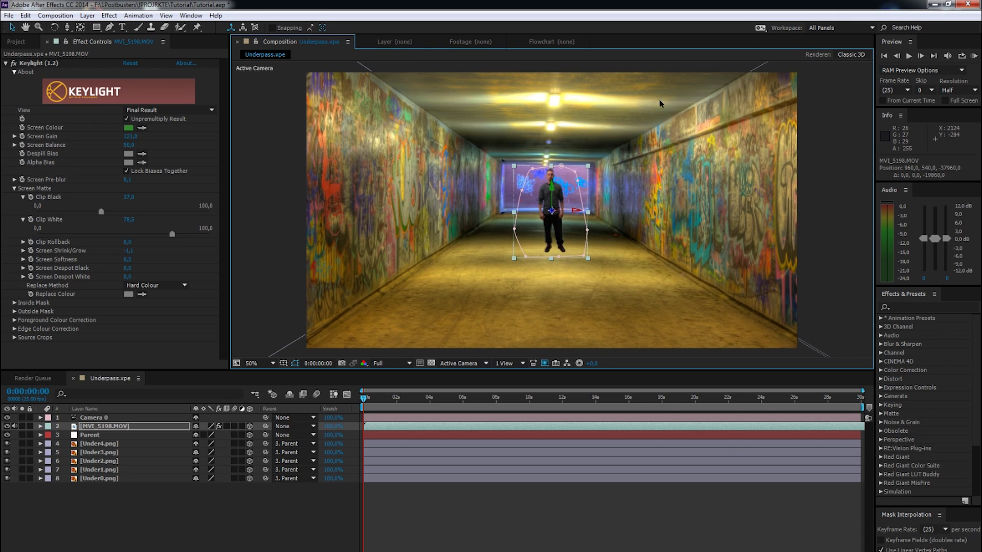
{"action": "left_click_drag", "start_coordinate": [552, 185], "coordinate": [554, 213]}
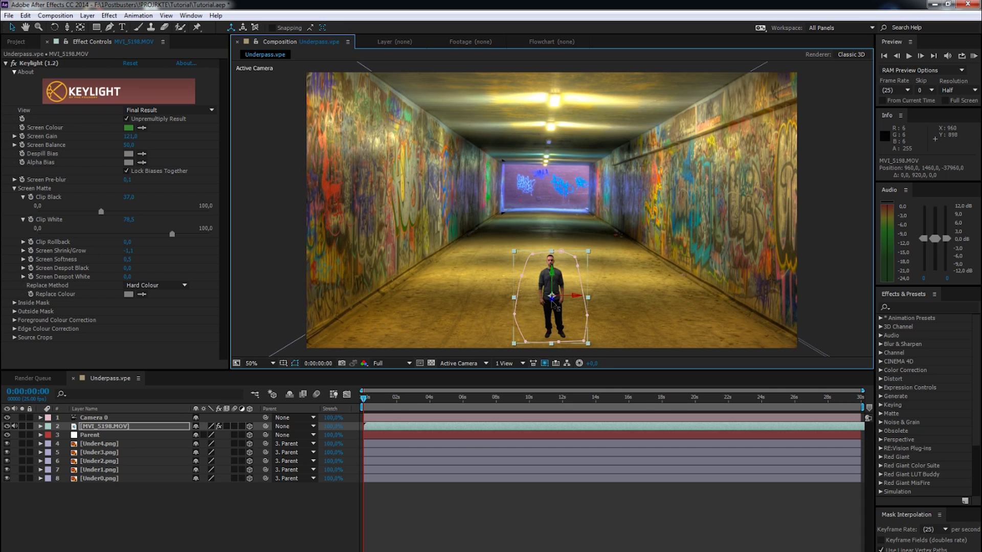
- Scale the MVI_5198.MOV layer up to 291.9% and reposition it to 960, 1030, -33220 so the man stands on the floor
{"action": "left_click_drag", "start_coordinate": [588, 253], "coordinate": [655, 168]}
{"action": "left_click_drag", "start_coordinate": [552, 298], "coordinate": [558, 220]}
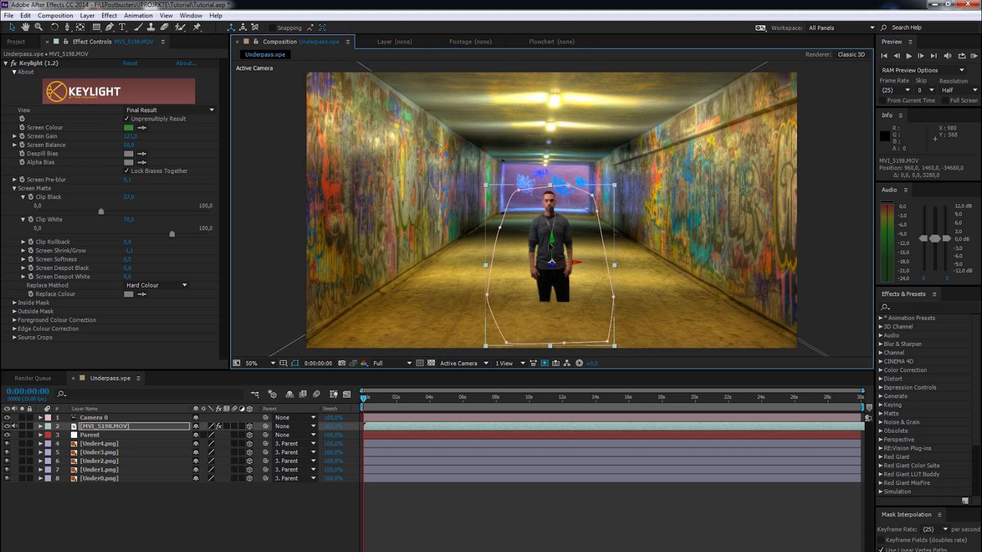
{"action": "key", "text": "c"}
{"action": "left_click_drag", "start_coordinate": [552, 258], "coordinate": [558, 205]}
{"action": "key", "text": "v"}
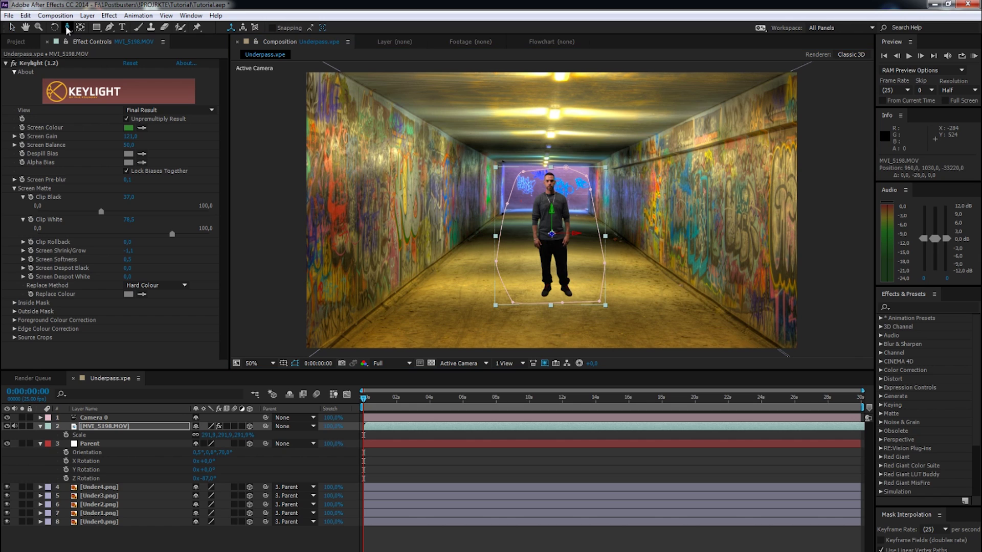
{"action": "left_click_drag", "start_coordinate": [67, 27], "coordinate": [95, 51]}
{"action": "mouse_move", "coordinate": [450, 173]}
{"action": "left_mouse_down"}
{"action": "mouse_move", "coordinate": [371, 173]}
{"action": "mouse_move", "coordinate": [479, 177]}
{"action": "mouse_move", "coordinate": [443, 179]}
{"action": "left_mouse_up"}
{"action": "key", "text": "ctrl+z"}
- Move Camera 0 closer to the man and shift it sideways toward the graffiti wall, to about -271.4, 540, -37075.7
{"action": "left_click_drag", "start_coordinate": [67, 27], "coordinate": [115, 61]}
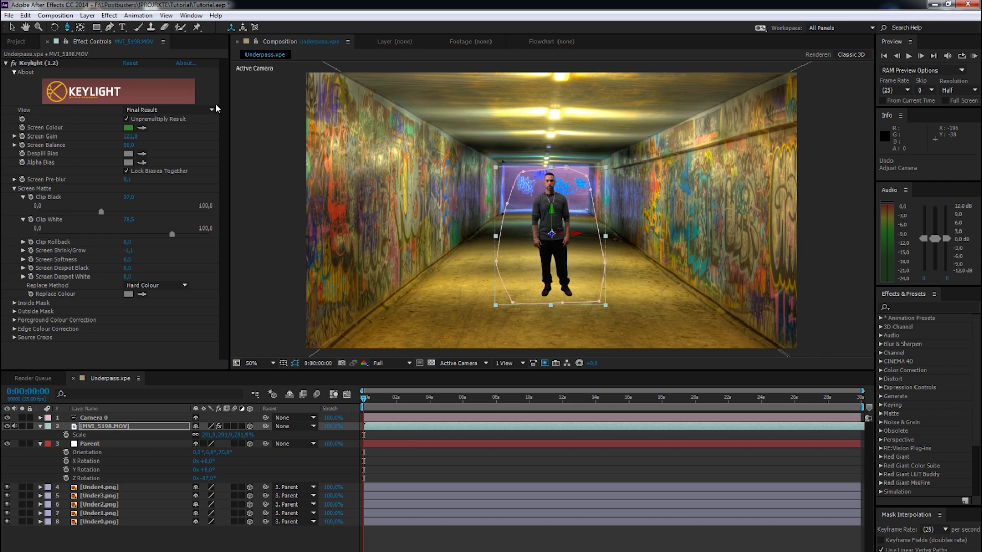
{"action": "left_click_drag", "start_coordinate": [435, 205], "coordinate": [434, 164]}
{"action": "left_click_drag", "start_coordinate": [67, 27], "coordinate": [93, 49]}
{"action": "left_click_drag", "start_coordinate": [437, 189], "coordinate": [574, 195]}
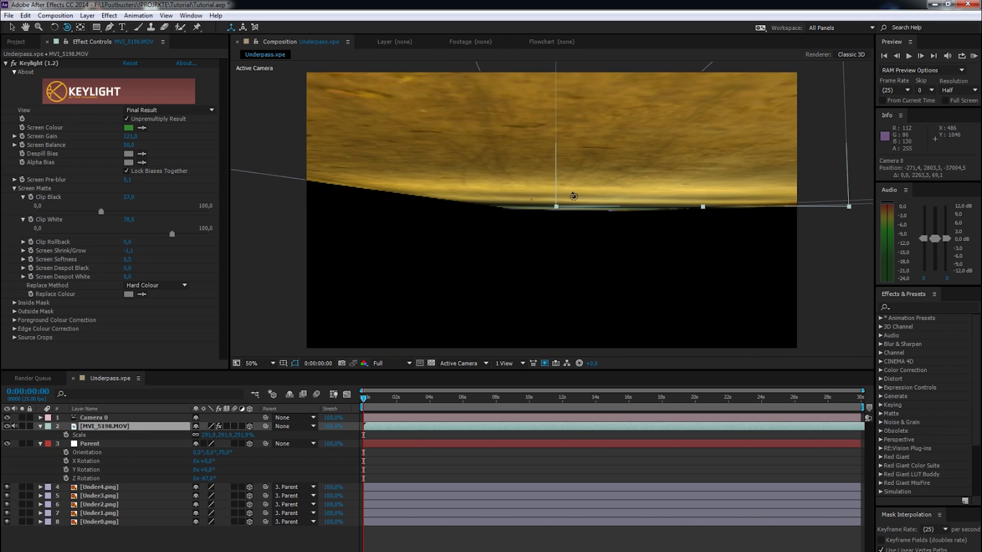
{"action": "key", "text": "ctrl+z"}
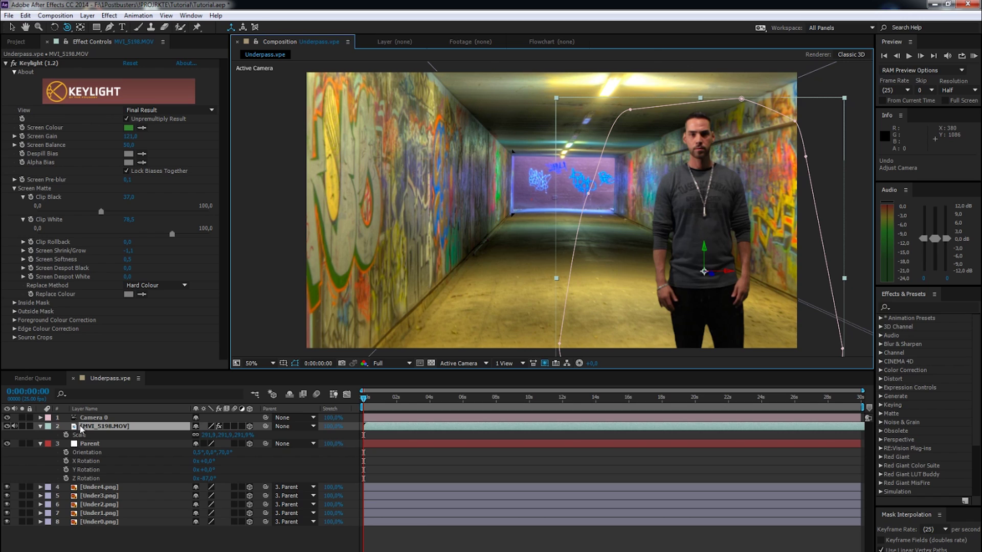
- Reveal Camera 0's transform properties and set its Z Rotation to 11°
{"action": "left_click", "coordinate": [92, 418]}
{"action": "key", "text": "r"}
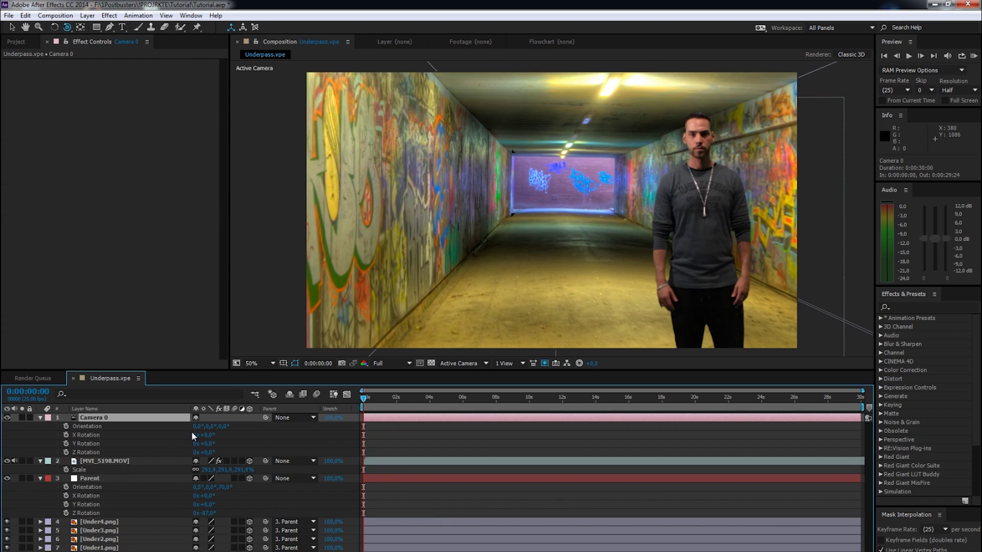
{"action": "left_click", "coordinate": [40, 417]}
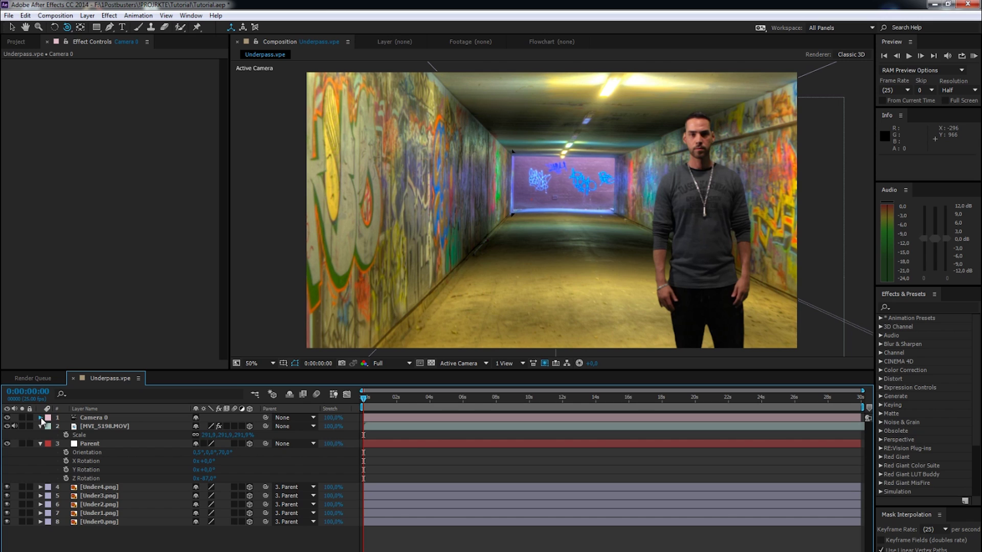
{"action": "left_click", "coordinate": [41, 418]}
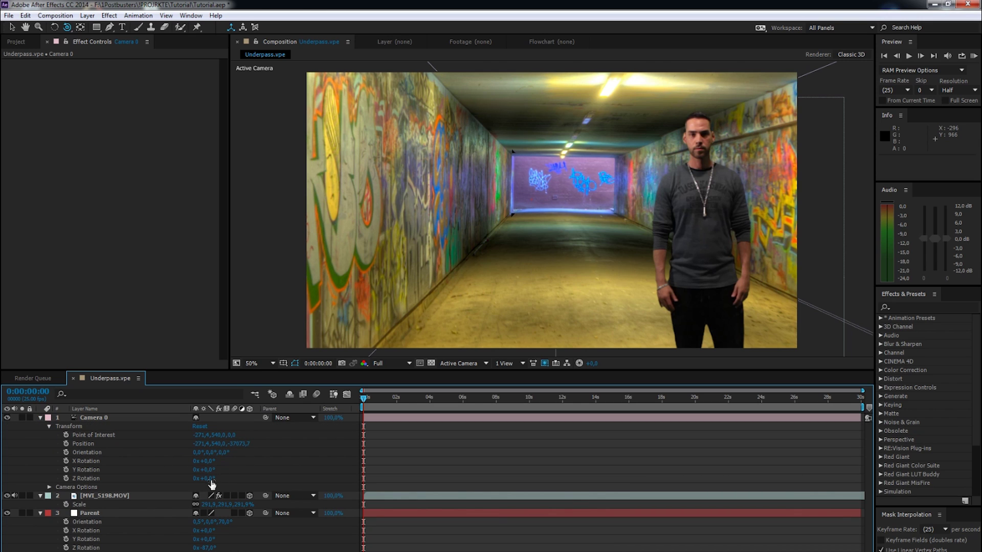
{"action": "left_click_drag", "start_coordinate": [212, 481], "coordinate": [218, 481]}
- Move Camera 0 past the man to -120.4, -40.6, -34928.7 and keyframe all its transform properties at the first frame
{"action": "left_click_drag", "start_coordinate": [67, 28], "coordinate": [89, 61]}
{"action": "left_click_drag", "start_coordinate": [453, 314], "coordinate": [547, 220]}
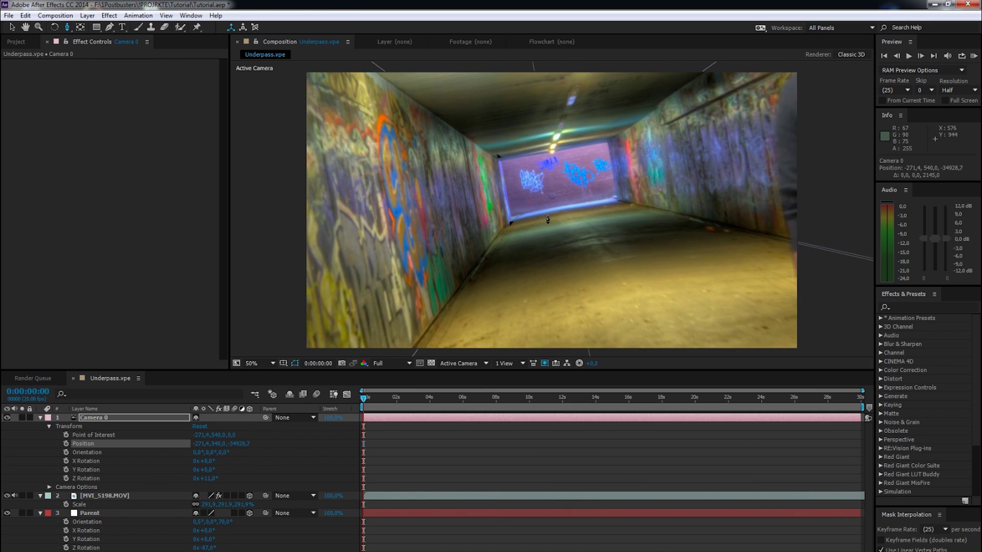
{"action": "left_click_drag", "start_coordinate": [67, 28], "coordinate": [95, 50]}
{"action": "left_click_drag", "start_coordinate": [587, 211], "coordinate": [585, 227]}
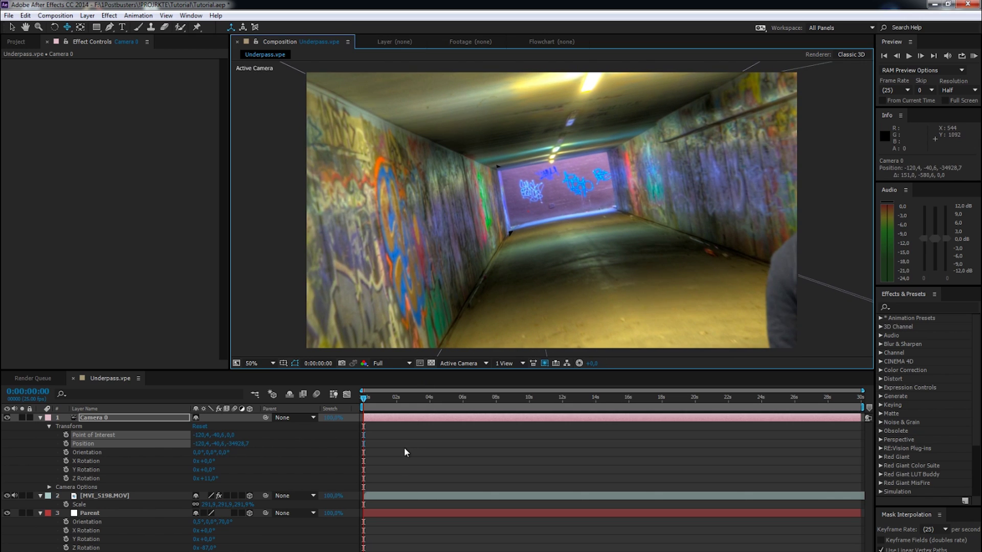
{"action": "left_click_drag", "start_coordinate": [67, 439], "coordinate": [66, 478]}
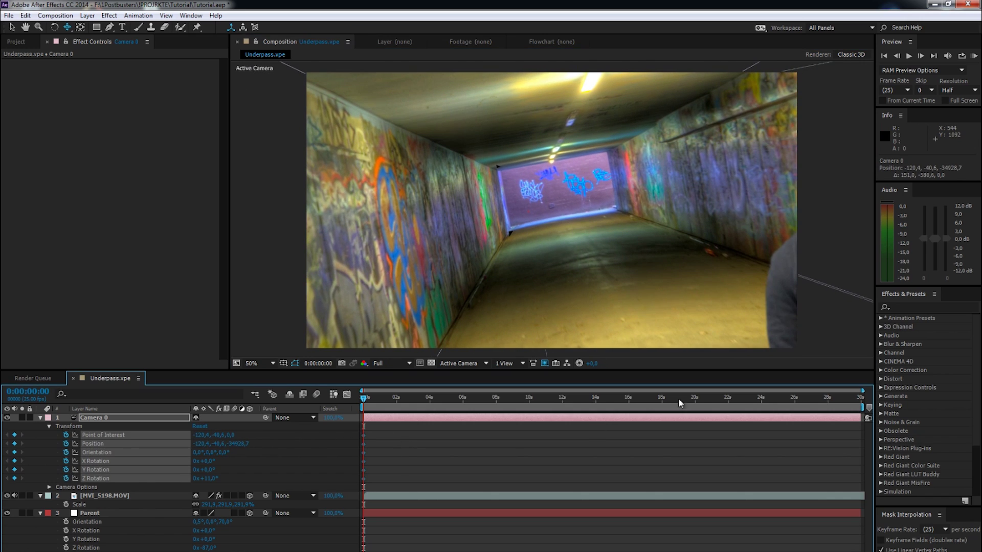
- Go to 0:00:03:24, end the work area at about 0:00:04:16, and trim the composition to the work area
{"action": "left_click", "coordinate": [429, 400]}
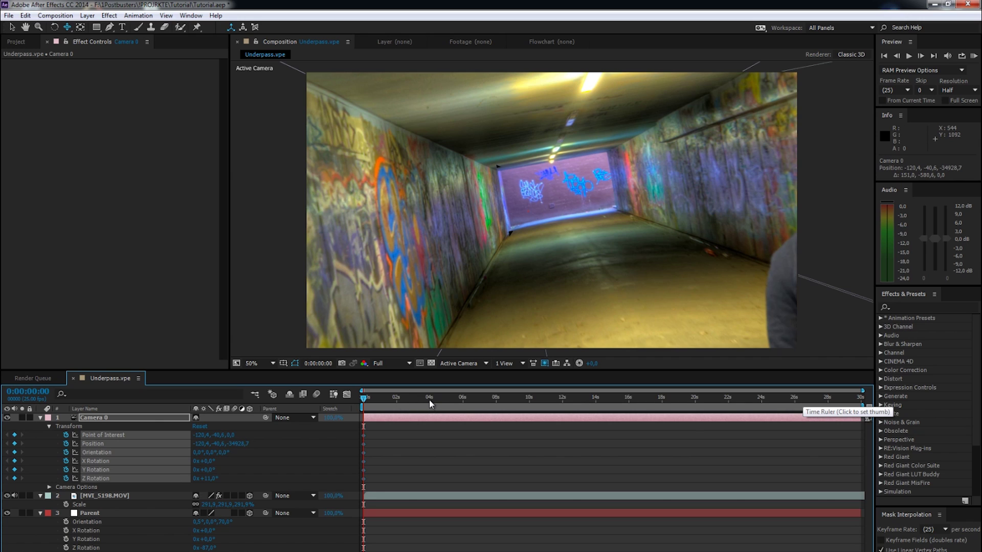
{"action": "key", "text": "n"}
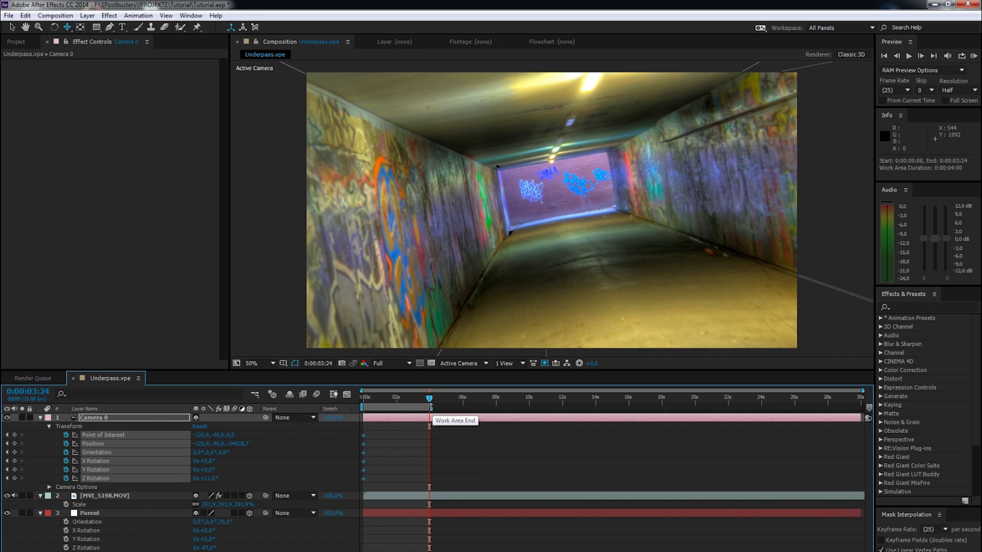
{"action": "left_click_drag", "start_coordinate": [430, 408], "coordinate": [441, 407]}
{"action": "right_click", "coordinate": [427, 409]}
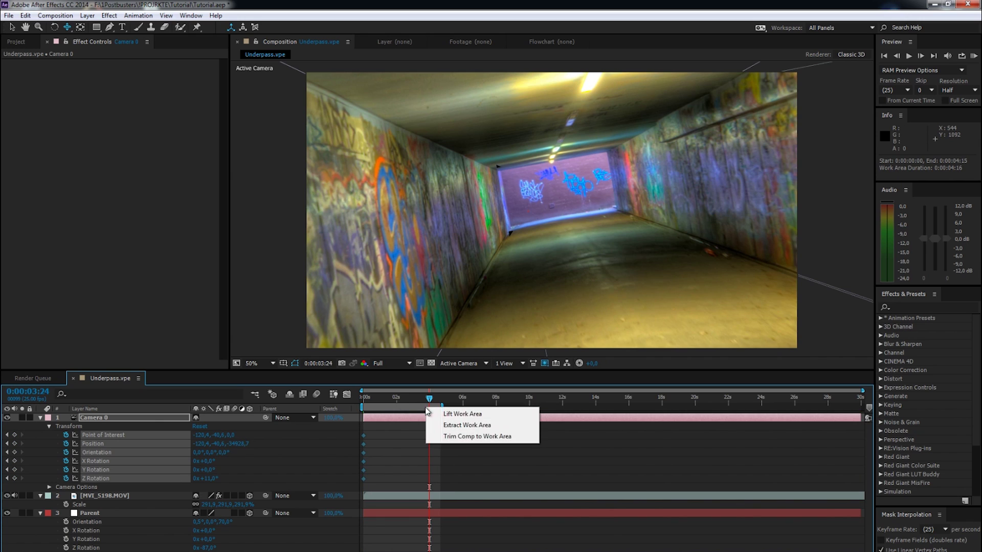
{"action": "left_click", "coordinate": [464, 436]}
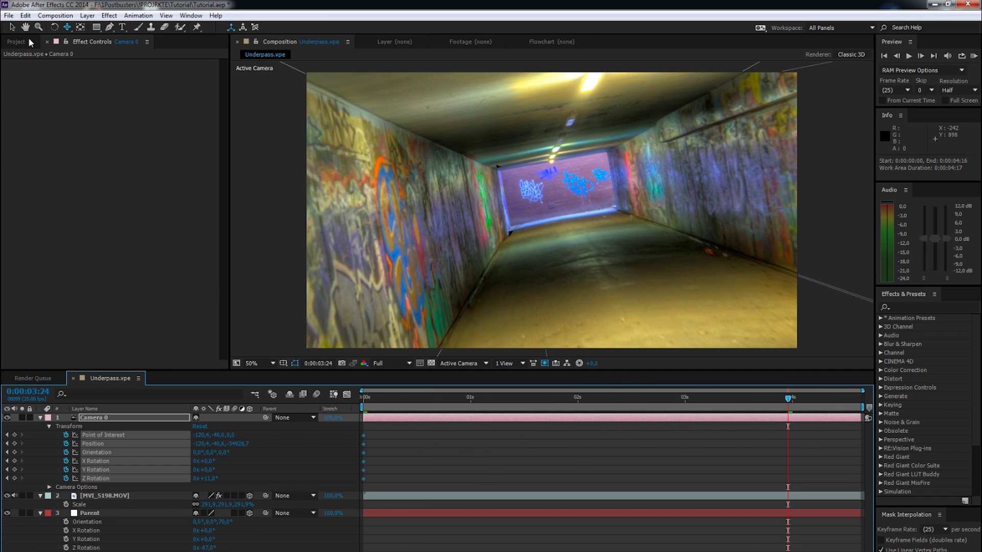
- Keyframe Camera 0's end pose at 0:00:03:24 with position 204.7, 767.9, -40168 and Z Rotation -10°
{"action": "left_click_drag", "start_coordinate": [68, 29], "coordinate": [91, 60]}
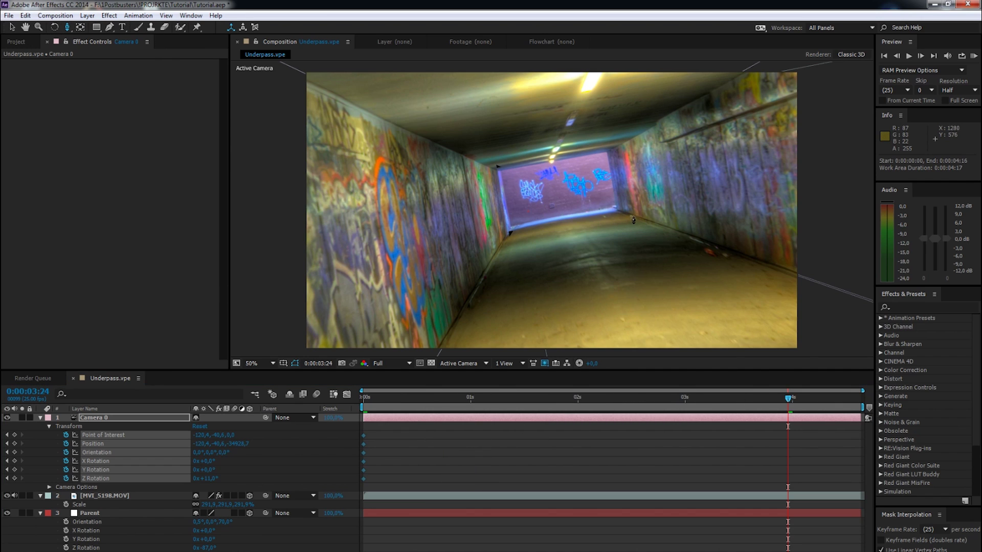
{"action": "left_click_drag", "start_coordinate": [634, 220], "coordinate": [629, 247]}
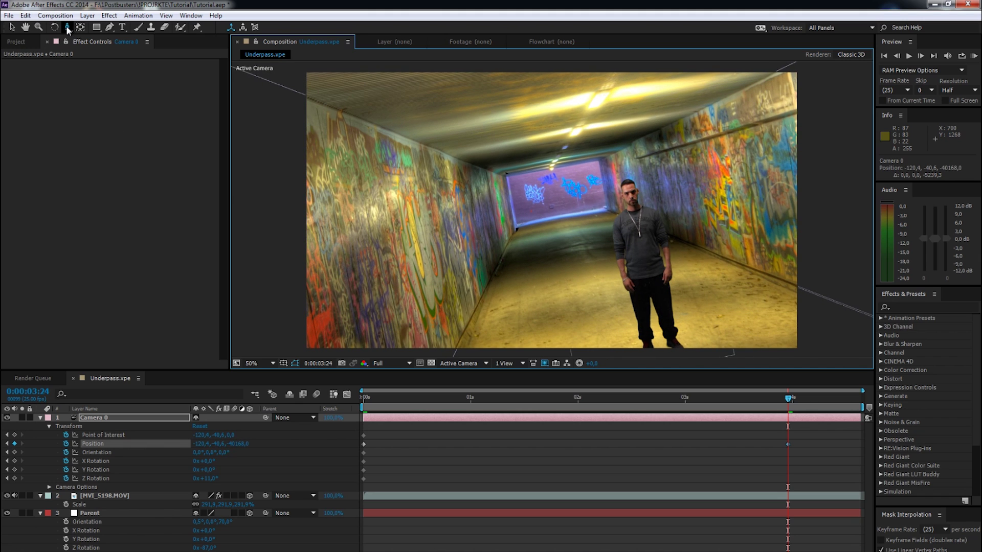
{"action": "left_click_drag", "start_coordinate": [67, 30], "coordinate": [105, 52]}
{"action": "left_click_drag", "start_coordinate": [679, 304], "coordinate": [670, 291]}
{"action": "left_click_drag", "start_coordinate": [208, 479], "coordinate": [197, 479]}
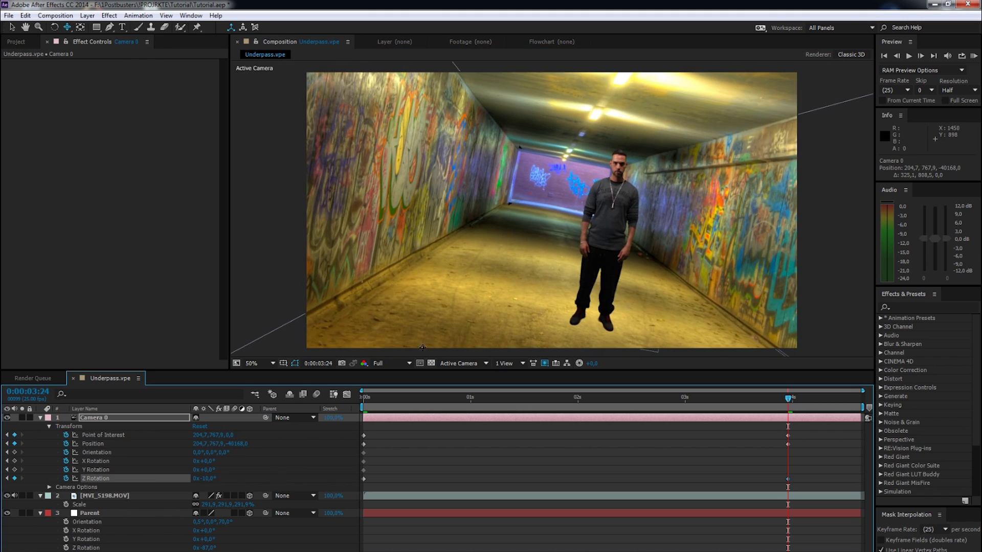
- Move Camera 0's end pose at 0:00:03:24 to position 1979.8, 673.4, -40168 so the man is framed in full
{"action": "left_click_drag", "start_coordinate": [423, 348], "coordinate": [495, 286]}
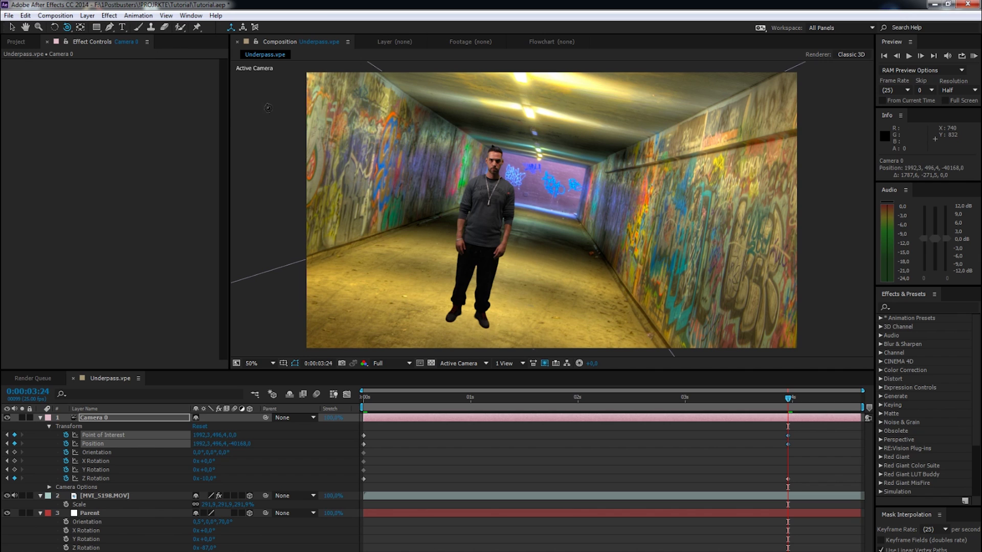
{"action": "left_click_drag", "start_coordinate": [268, 108], "coordinate": [435, 245]}
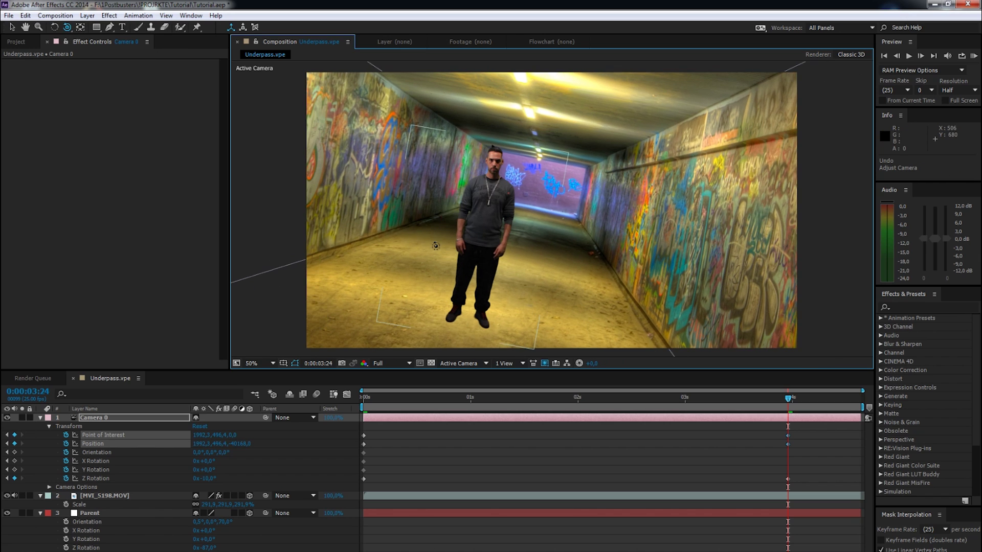
{"action": "left_click", "coordinate": [68, 29]}
{"action": "left_click_drag", "start_coordinate": [504, 256], "coordinate": [507, 235]}
- Move Camera 0's end keyframes for Point of Interest, Position and Z Rotation to the end of the composition and RAM-preview the move
{"action": "left_click", "coordinate": [788, 479], "text": "shift"}
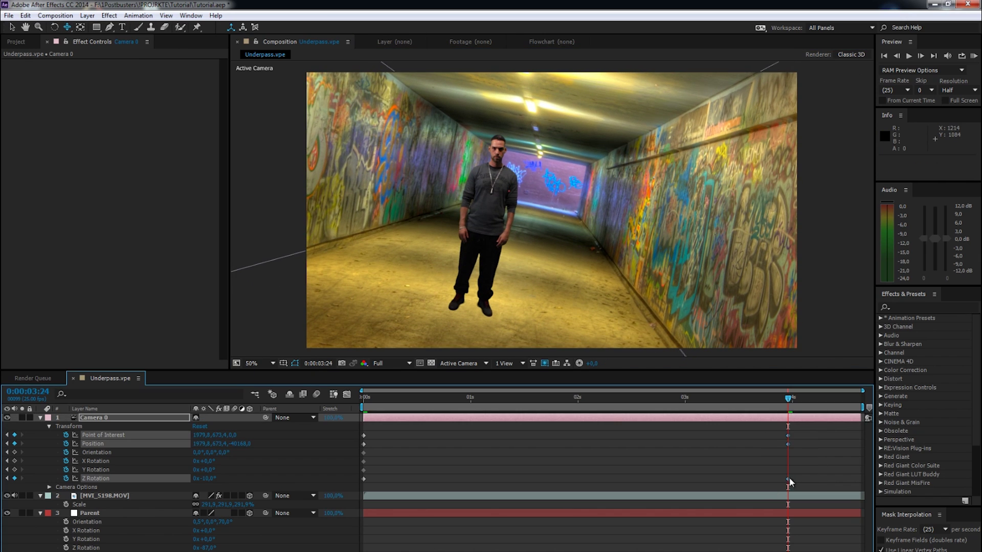
{"action": "left_click_drag", "start_coordinate": [788, 479], "coordinate": [861, 479]}
{"action": "left_click", "coordinate": [974, 55]}
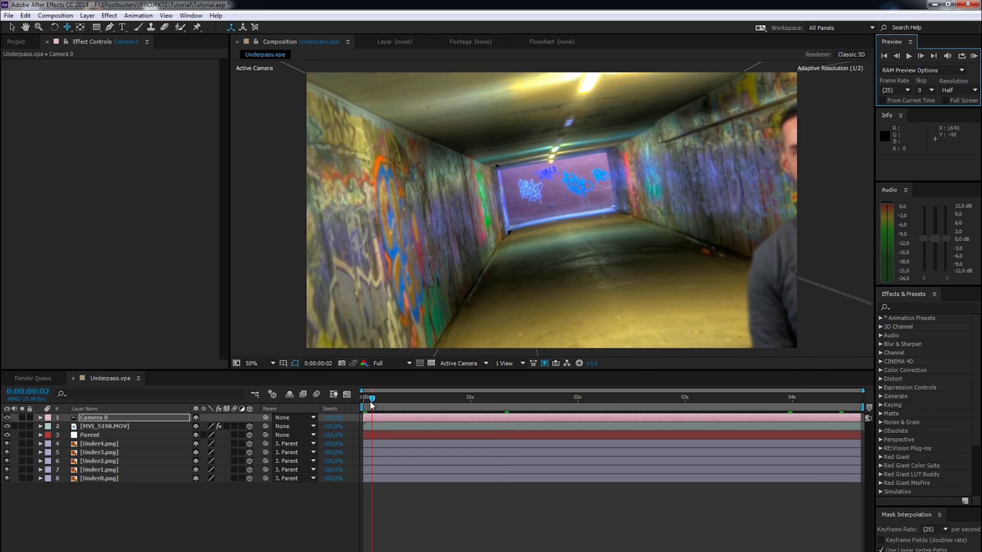
- Turn on Camera 0's depth of field and keyframe Focus Distance at 41162.2 pixels and Aperture at 193.7 pixels for the start of the move
{"action": "left_click_drag", "start_coordinate": [369, 404], "coordinate": [407, 409]}
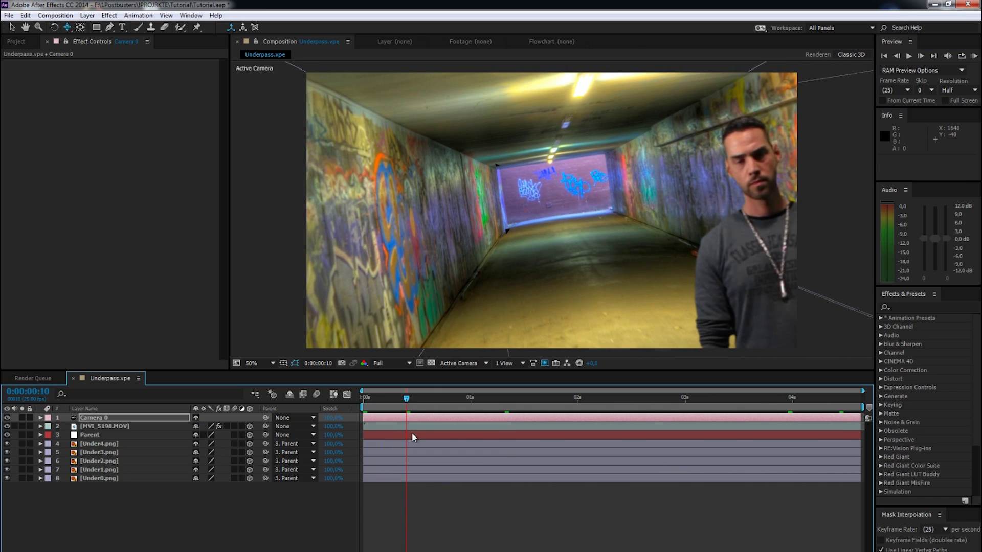
{"action": "left_click", "coordinate": [40, 417]}
{"action": "left_click", "coordinate": [49, 487]}
{"action": "scroll", "coordinate": [76, 516], "scroll_direction": "down", "scroll_amount": 1}
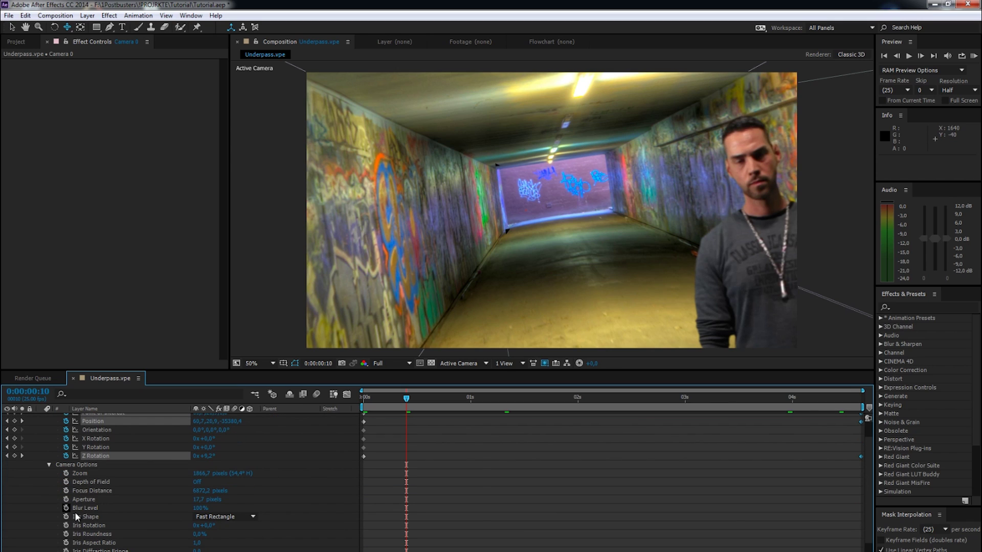
{"action": "left_click", "coordinate": [208, 491]}
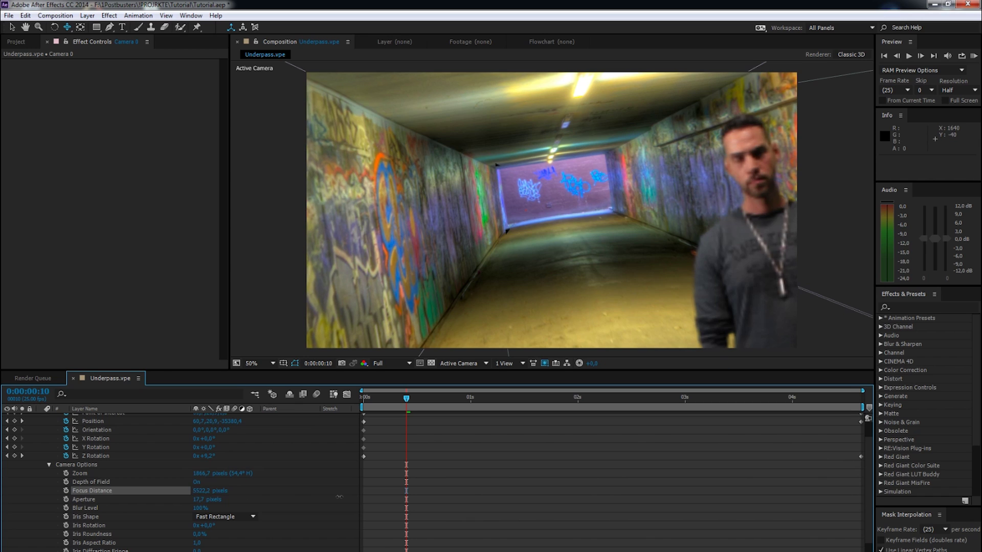
{"action": "left_click_drag", "start_coordinate": [340, 496], "coordinate": [581, 482]}
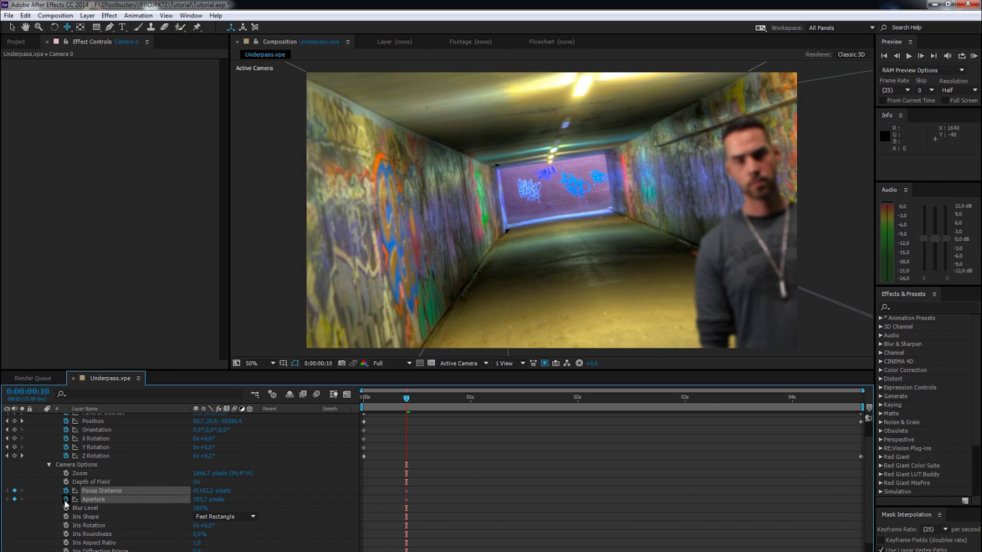
- Keyframe Camera 0 at 0:00:03:14 with Focus Distance about 6960 pixels and Aperture 355.7 pixels, and RAM-preview the focus change
{"action": "left_click", "coordinate": [480, 408]}
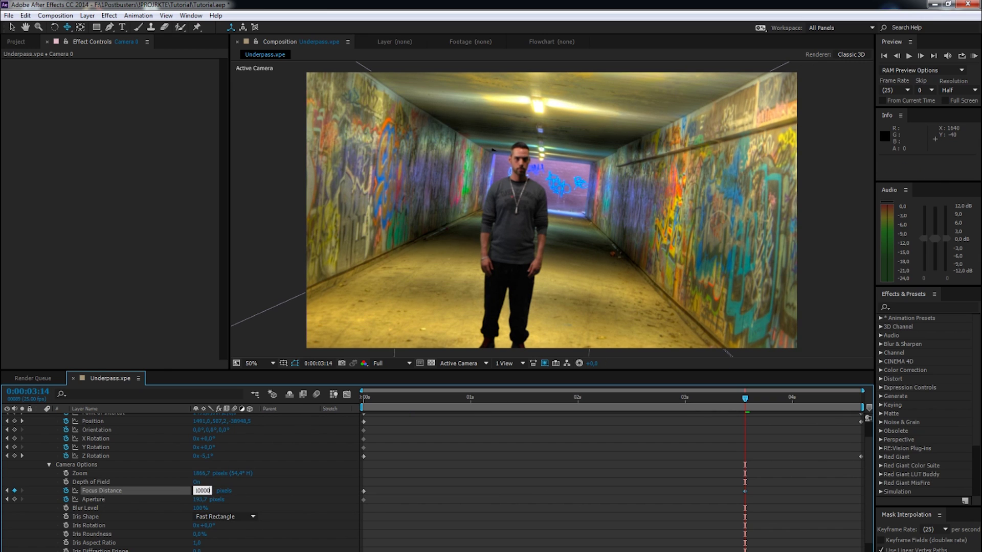
{"action": "type", "text": "0"}
{"action": "key", "text": "Return"}
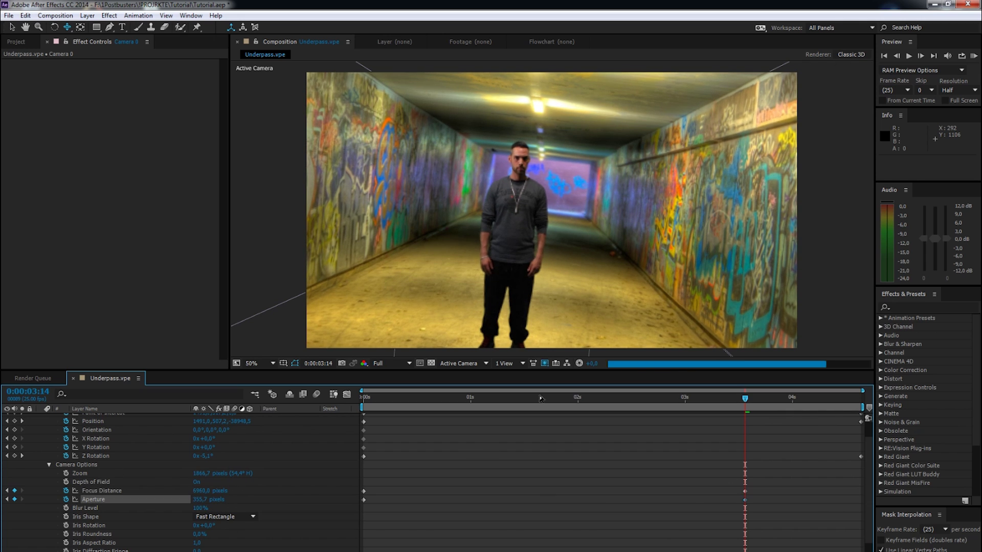
{"action": "key", "text": "KP_0"}
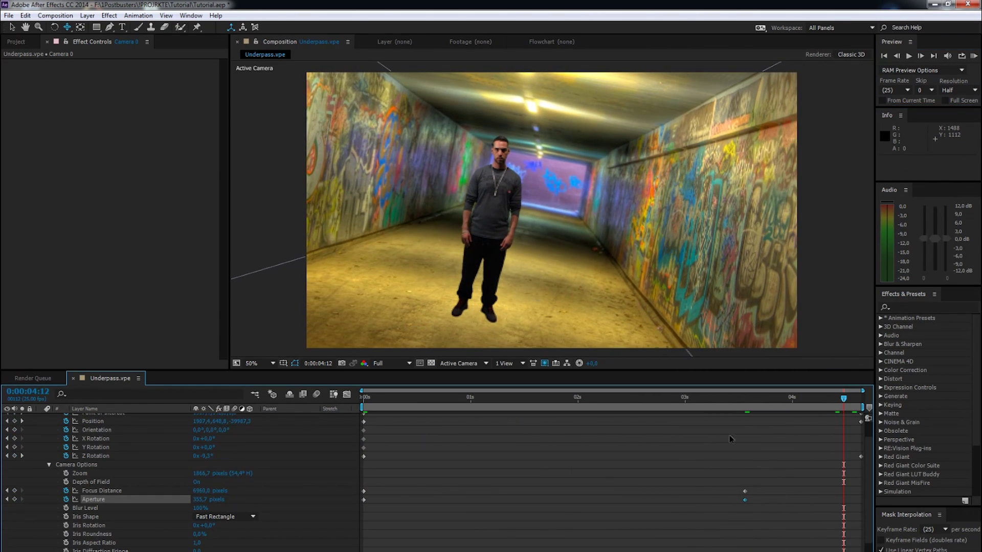
- Duplicate the MVI_5198.MOV layer and lay the lower copy on the floor at the man's feet with orientation 93.8°, 0°, 0°
{"action": "scroll", "coordinate": [732, 438], "scroll_direction": "up", "scroll_amount": 2}
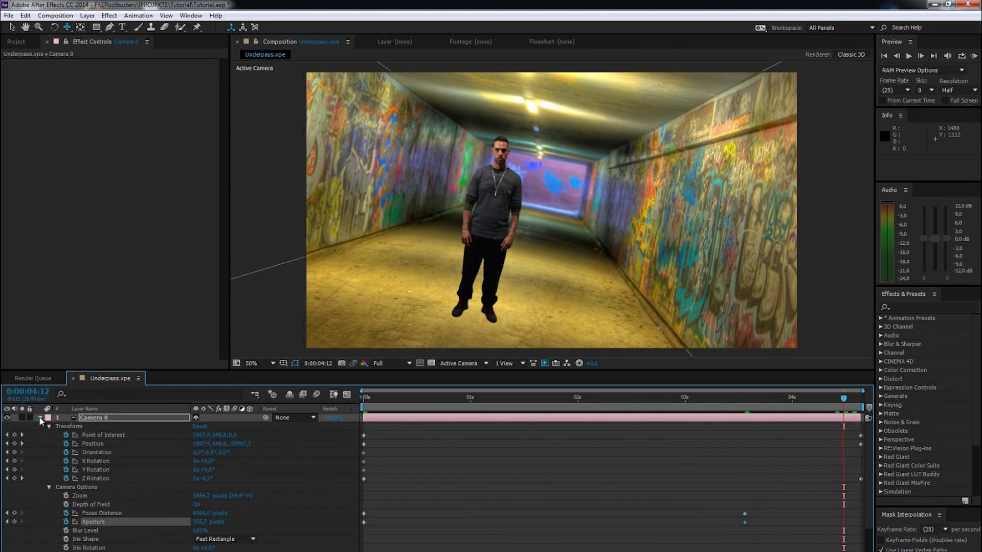
{"action": "left_click", "coordinate": [40, 418]}
{"action": "left_click", "coordinate": [184, 515]}
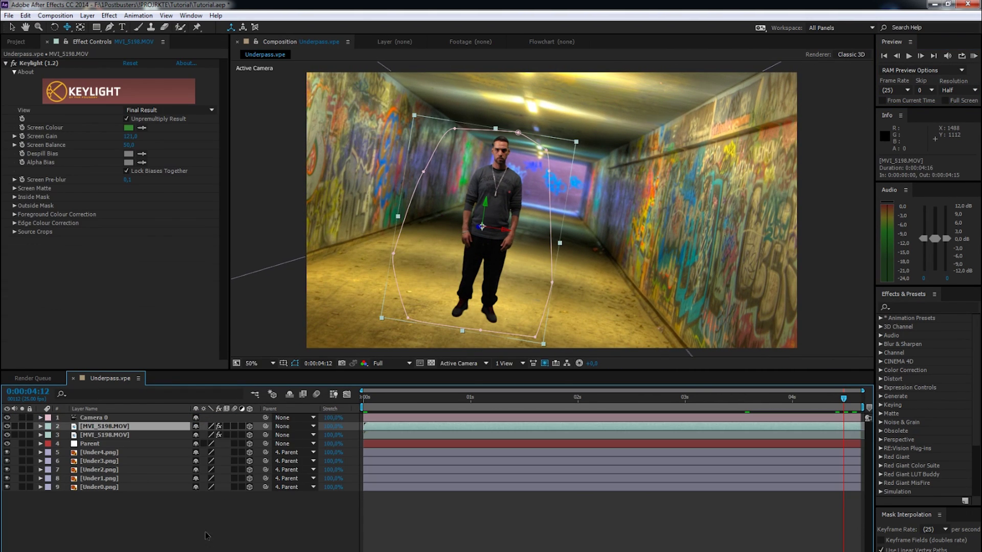
{"action": "key", "text": "ctrl+Down"}
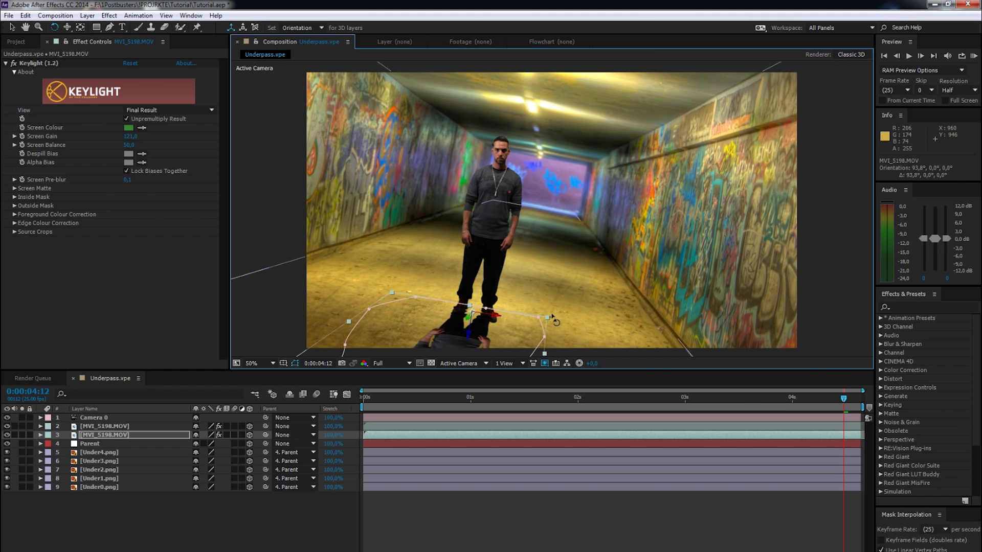
{"action": "key", "text": "v"}
- Turn the floor copy of the man into a shadow with Tint, a changed Map White To color, a blur effect and 50% opacity
{"action": "left_click", "coordinate": [906, 307]}
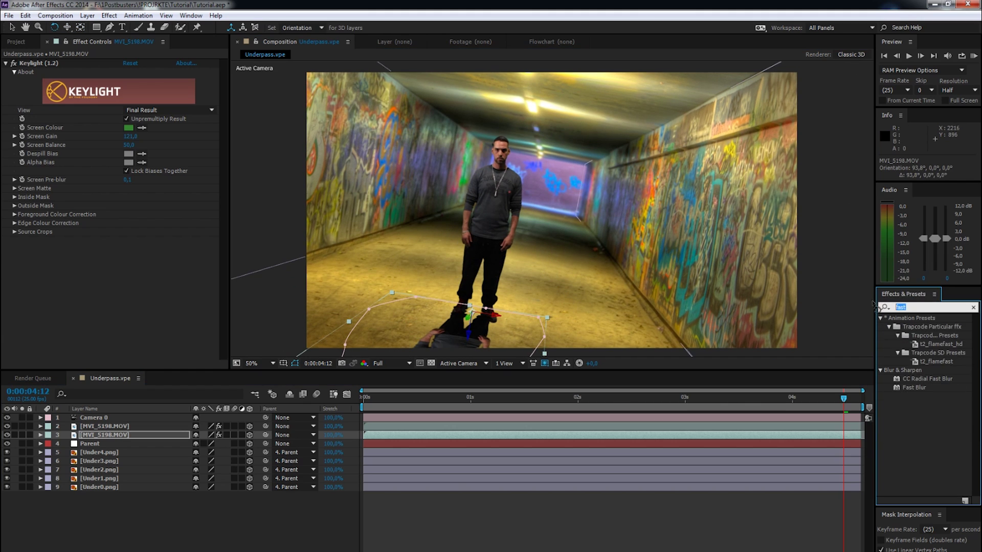
{"action": "type", "text": "tint"}
{"action": "double_click", "coordinate": [908, 326]}
{"action": "left_click", "coordinate": [128, 258]}
{"action": "left_click", "coordinate": [359, 475]}
{"action": "left_click", "coordinate": [578, 348]}
{"action": "left_click", "coordinate": [901, 307]}
{"action": "left_click_drag", "start_coordinate": [910, 392], "coordinate": [128, 285]}
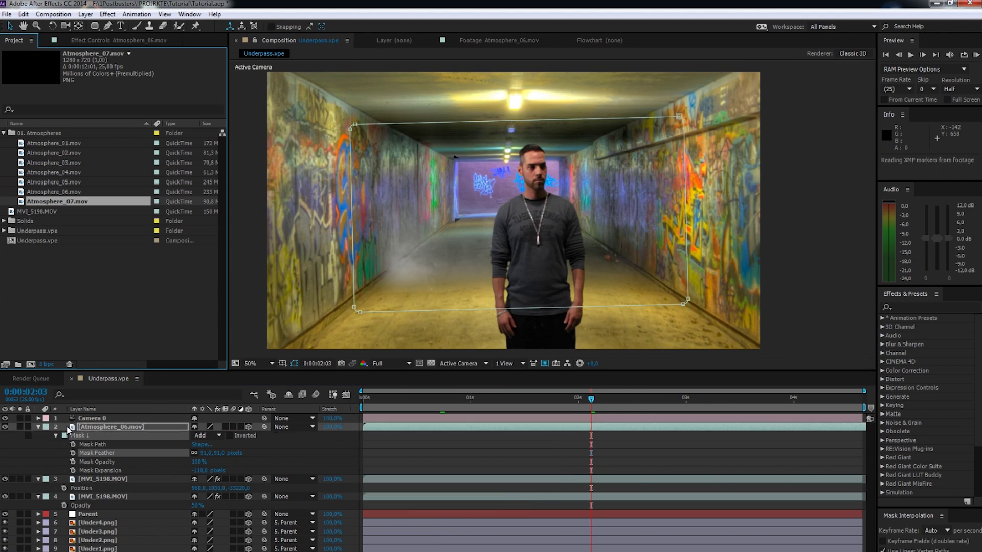
- Place Atmosphere_07.mov in the tunnel as a second fog layer and apply Curves to both atmosphere clips
{"action": "left_click_drag", "start_coordinate": [553, 236], "coordinate": [460, 256]}
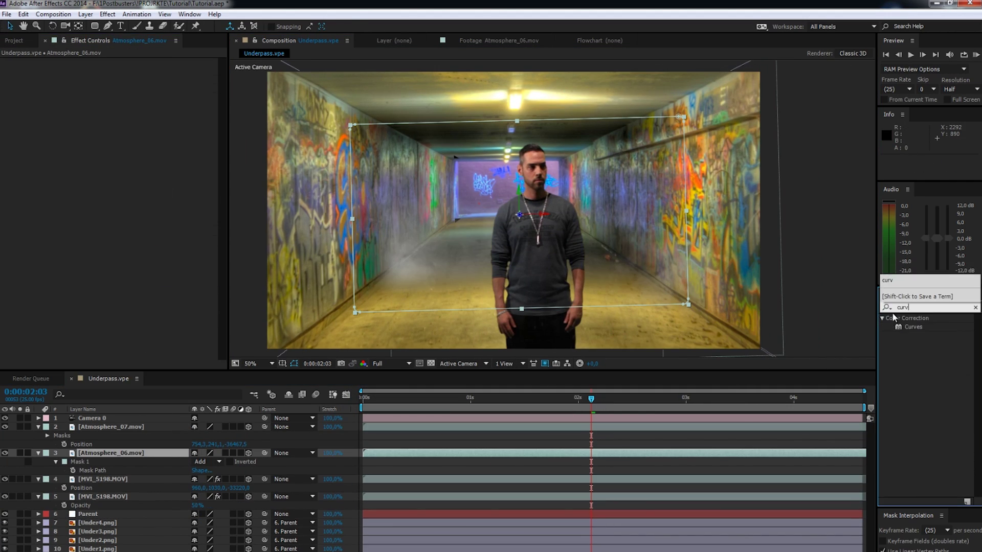
{"action": "left_click", "coordinate": [154, 71]}
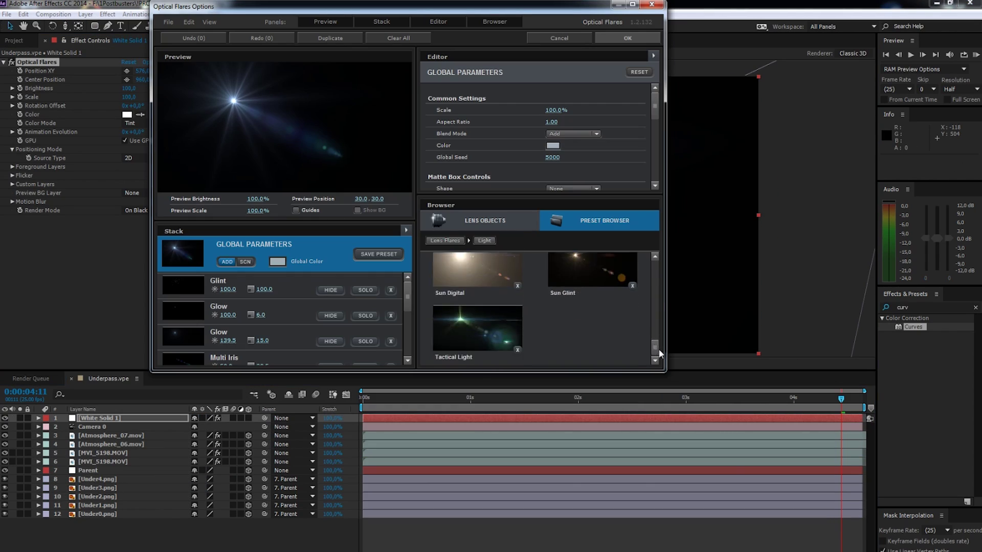
- Create a Flare solid with 3D Optical Flares in Add mode, and grade the tunnel with Tint and Curves on an adjustment layer
{"action": "scroll", "coordinate": [549, 306], "scroll_direction": "up", "scroll_amount": 1}
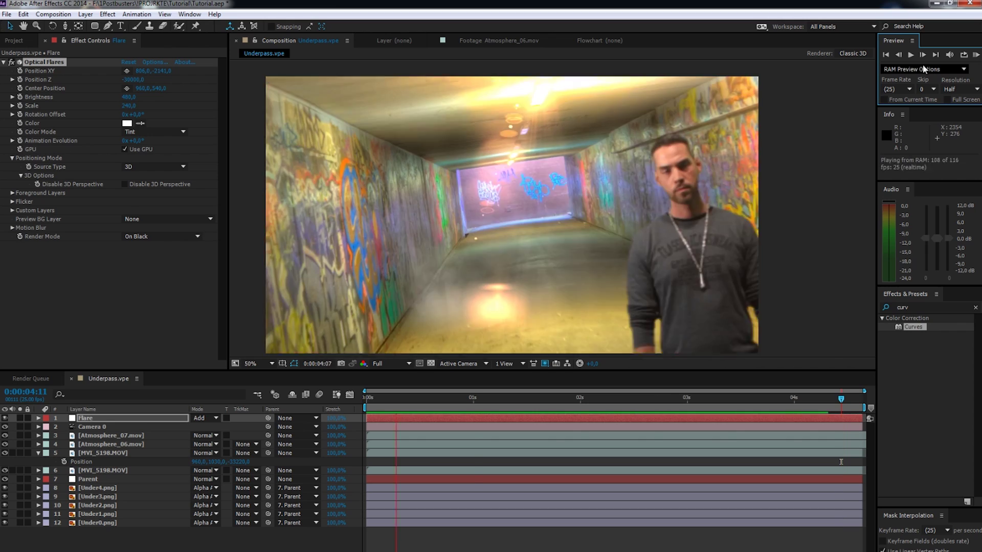
{"action": "left_click", "coordinate": [886, 308]}
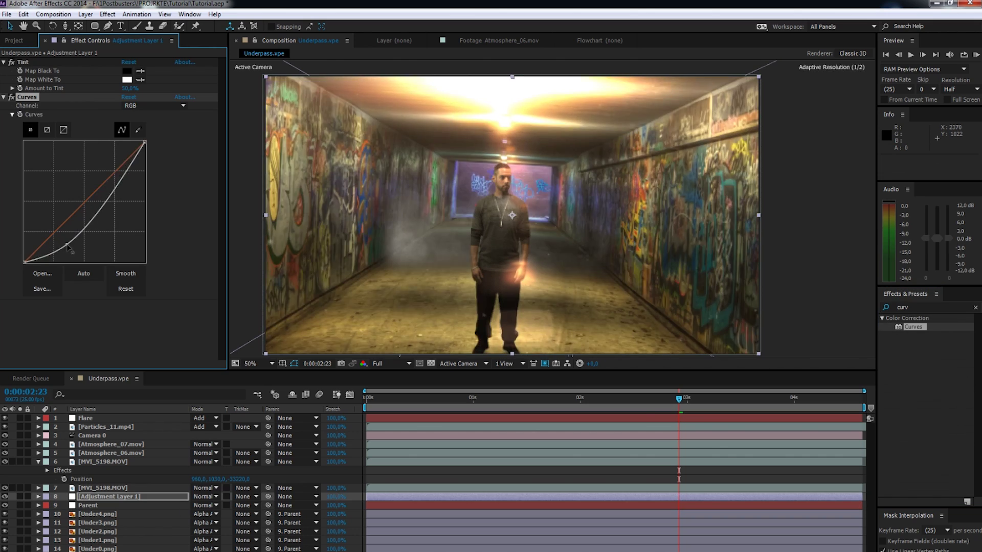
- Mask a black solid into letterbox bars and apply Levels to a new adjustment layer with Input Black 25, Input White 240 and Gamma 0.91
{"action": "left_click_drag", "start_coordinate": [434, 286], "coordinate": [436, 269]}
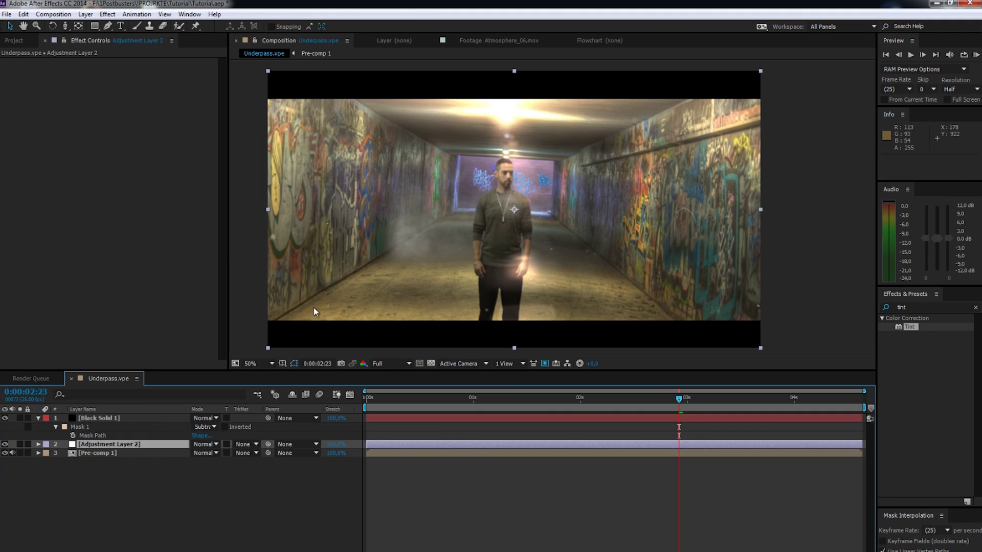
{"action": "left_click_drag", "start_coordinate": [679, 399], "coordinate": [465, 401]}
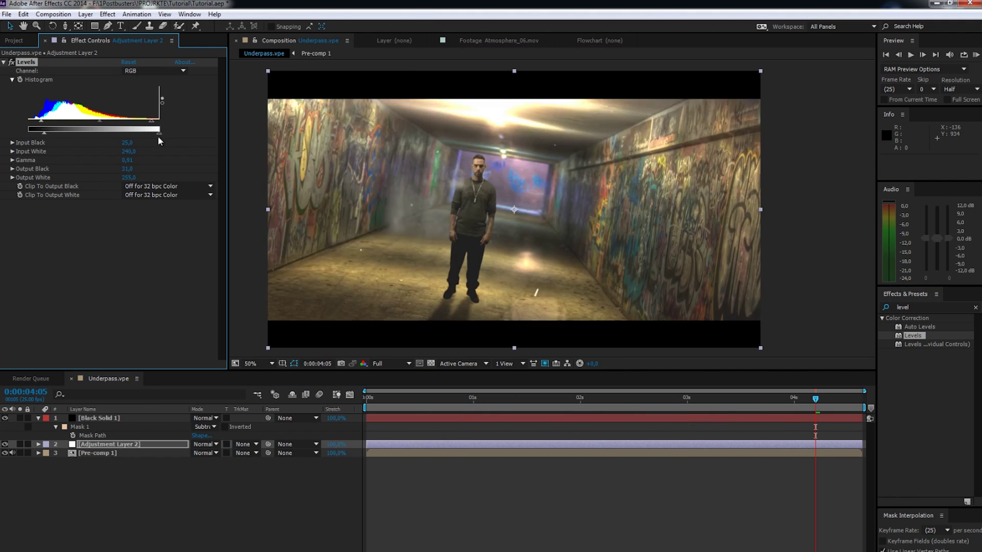